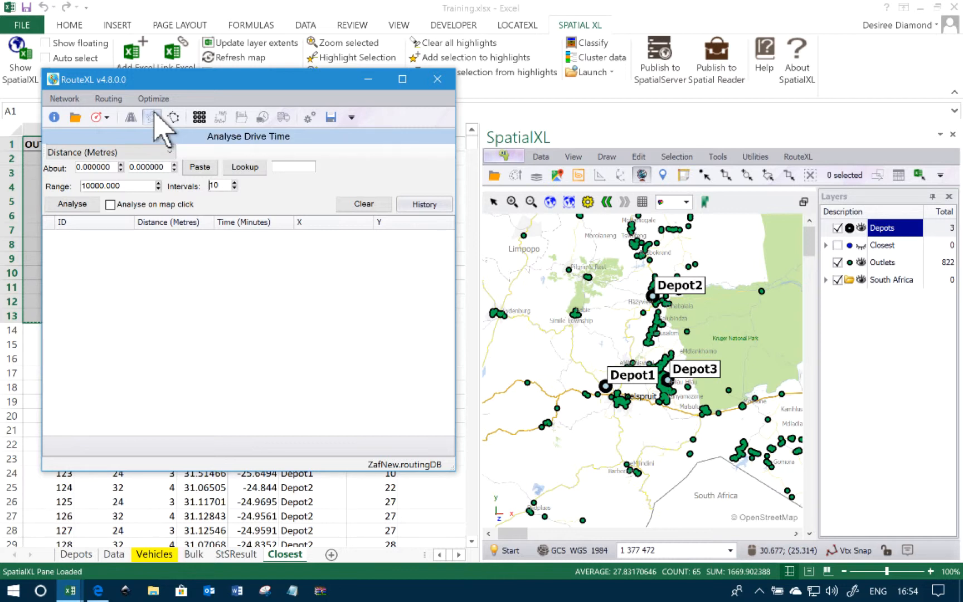
Set the drive time analysis to measure by Time (Minutes) with a range of 20.
{"action": "left_click", "coordinate": [86, 186]}
{"action": "key", "text": "BackSpace"}
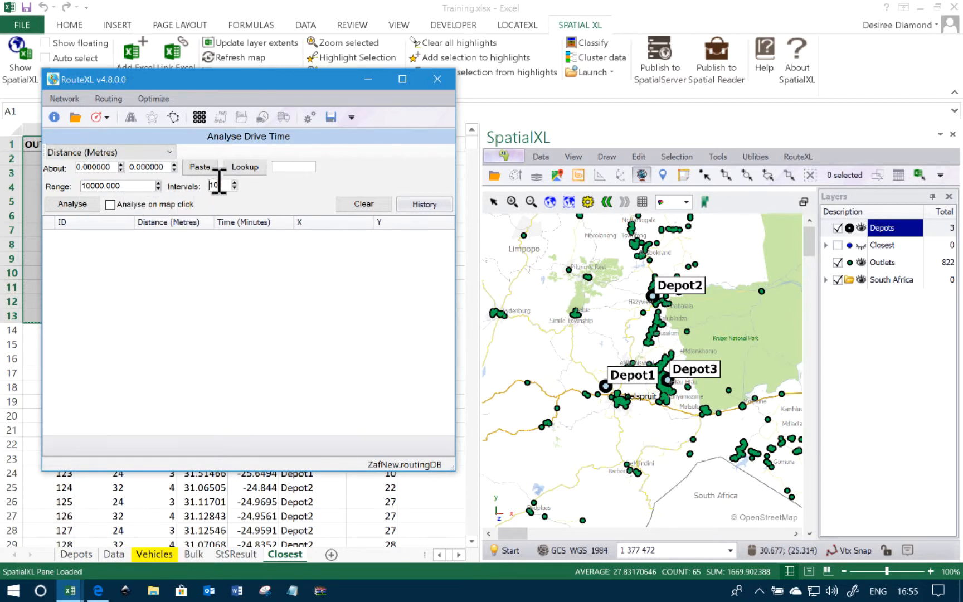
{"action": "left_click", "coordinate": [114, 151]}
{"action": "left_click", "coordinate": [101, 179]}
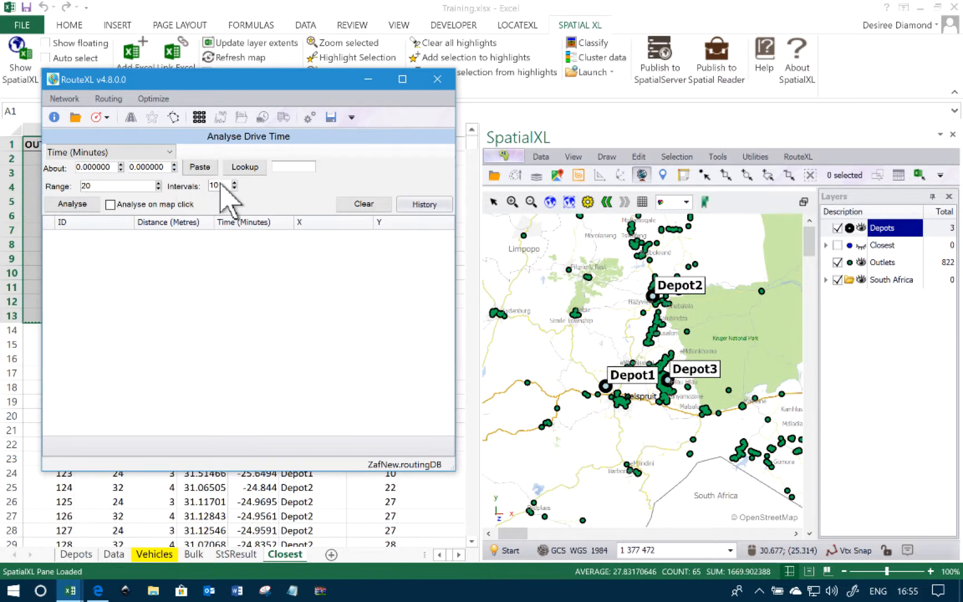
{"action": "left_click", "coordinate": [100, 187]}
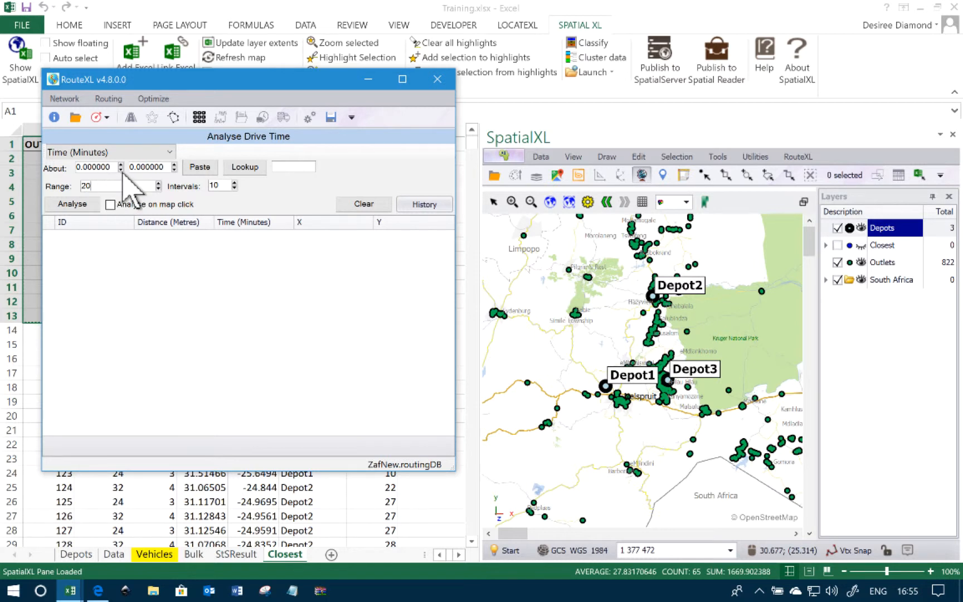
Analyse drive times around Depot1, Depot2 and Depot3 by picking each on the map, with Analyse on map click enabled only for these picks.
{"action": "left_click", "coordinate": [110, 205]}
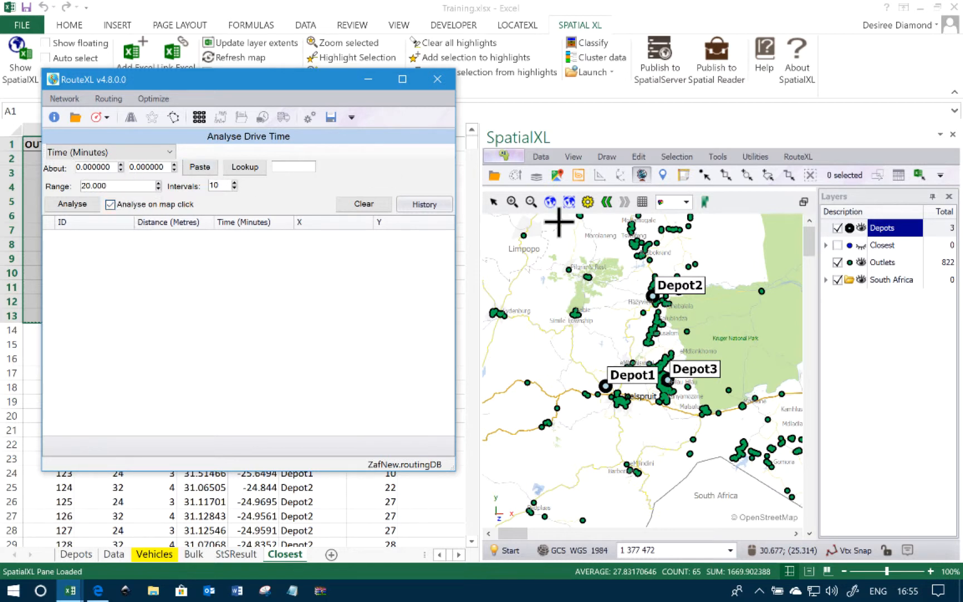
{"action": "left_click", "coordinate": [604, 386]}
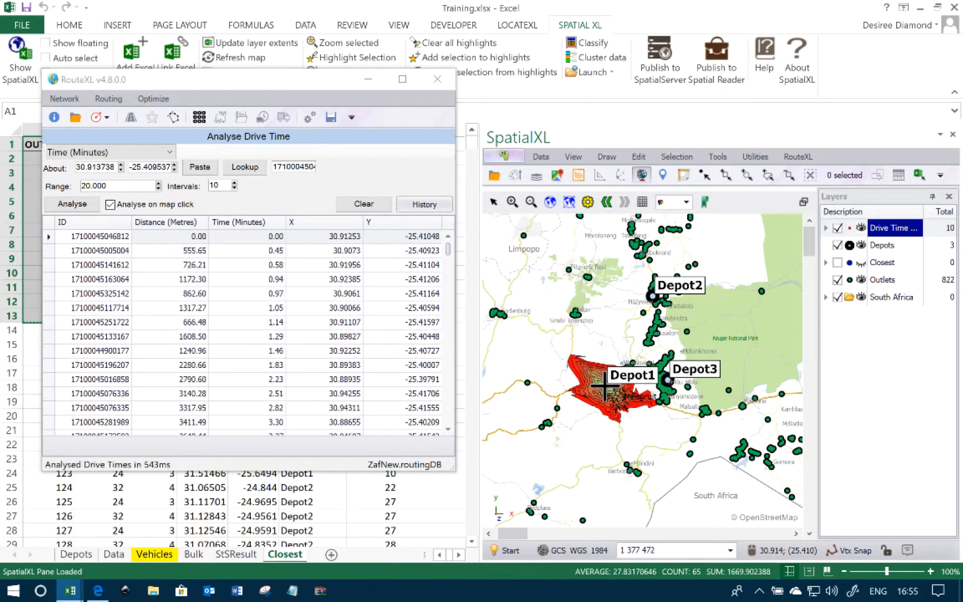
{"action": "left_click", "coordinate": [651, 294]}
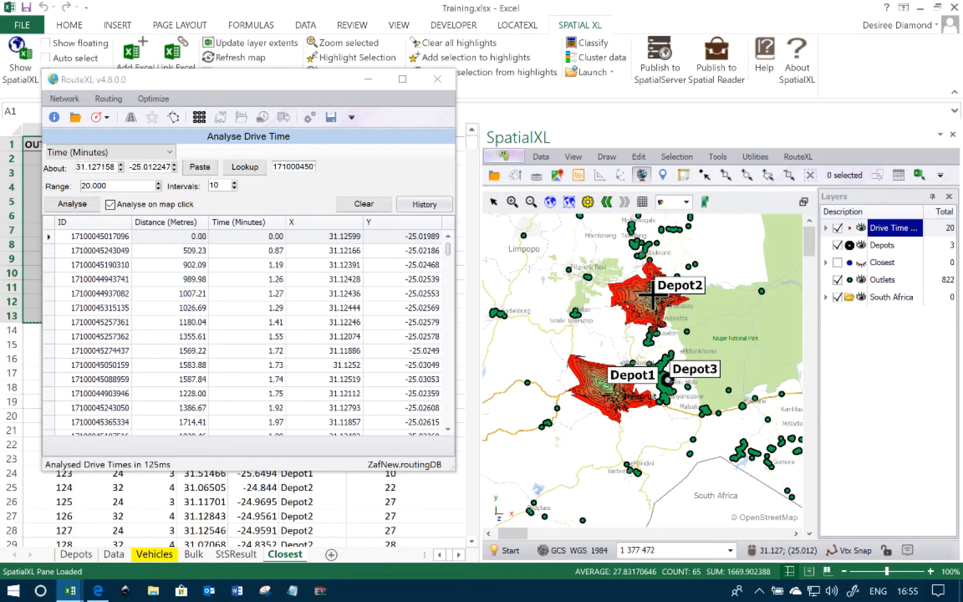
{"action": "left_click", "coordinate": [667, 379]}
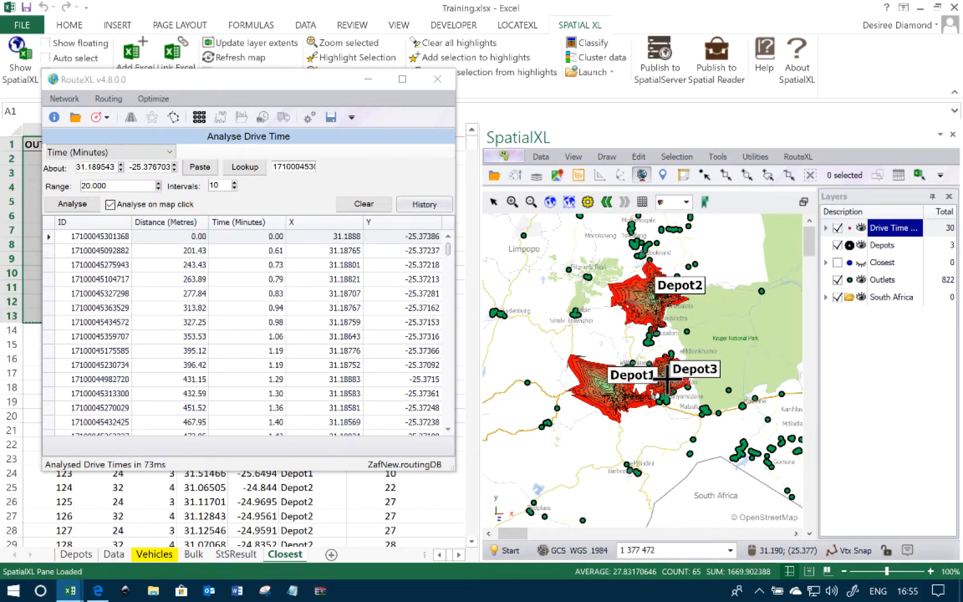
{"action": "left_click", "coordinate": [110, 205]}
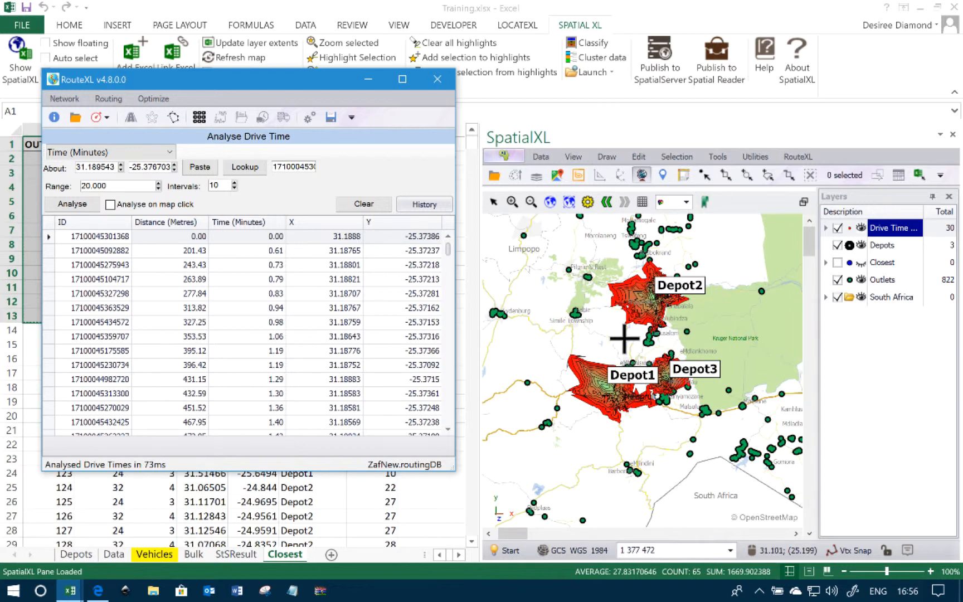
Minimize the RouteXL window and examine the time bands in the Drive Time layer's legend.
{"action": "left_click", "coordinate": [368, 82]}
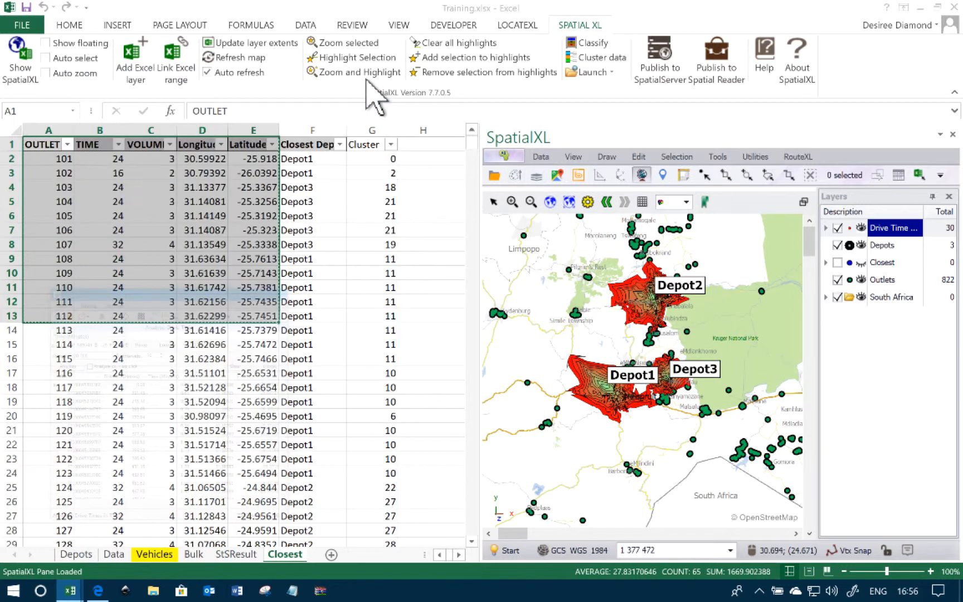
{"action": "left_click", "coordinate": [825, 228]}
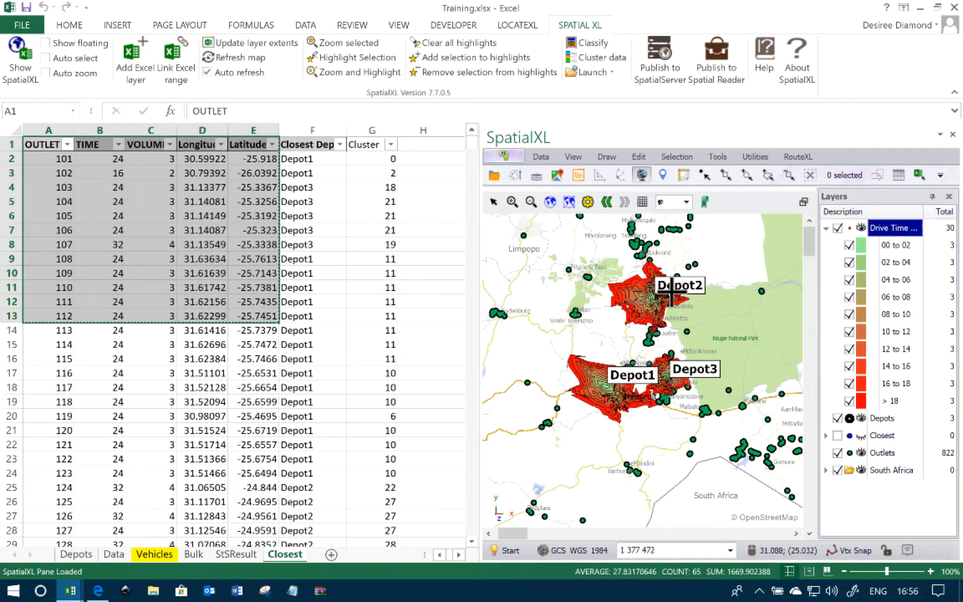
{"action": "left_click", "coordinate": [826, 227]}
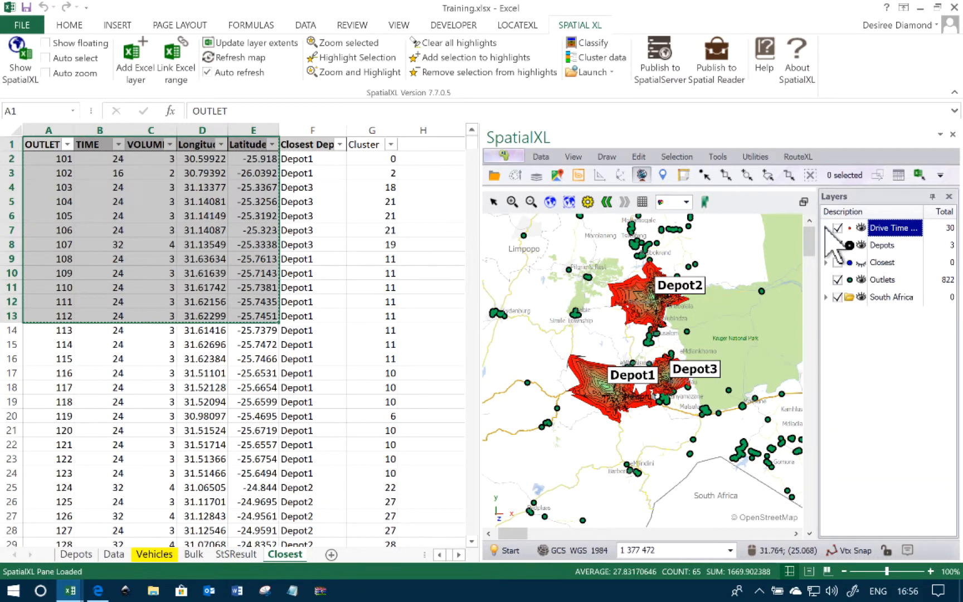
Show the map in a floating window and move the Outlets layer above the Drive Time layer.
{"action": "left_click", "coordinate": [43, 44]}
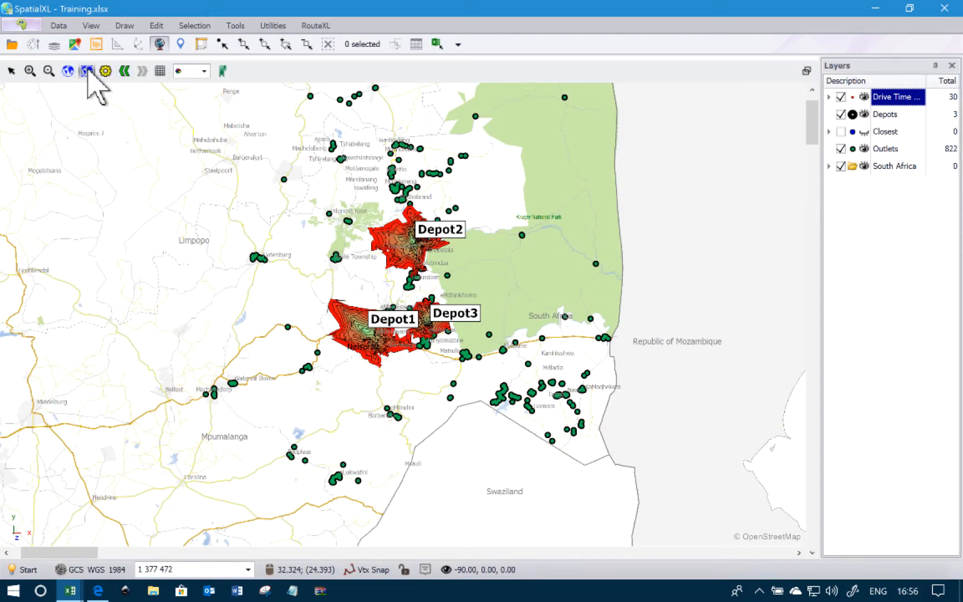
{"action": "left_click", "coordinate": [88, 70]}
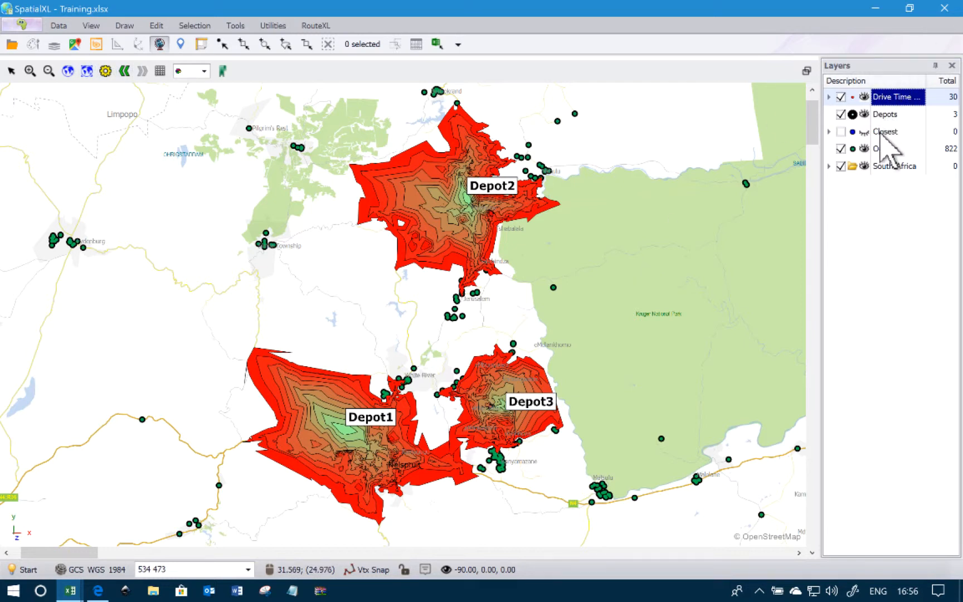
{"action": "left_click", "coordinate": [894, 116]}
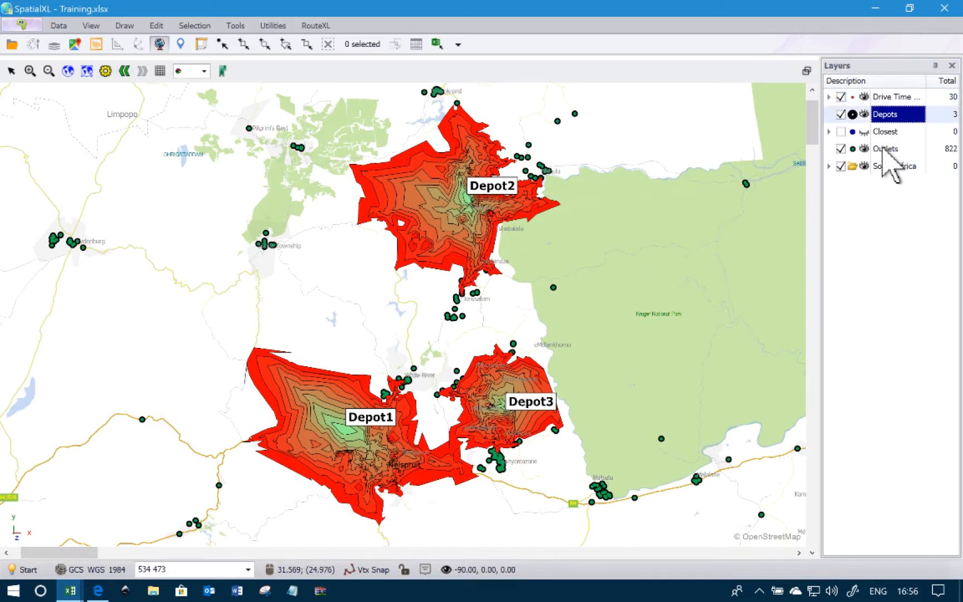
{"action": "left_click", "coordinate": [886, 149]}
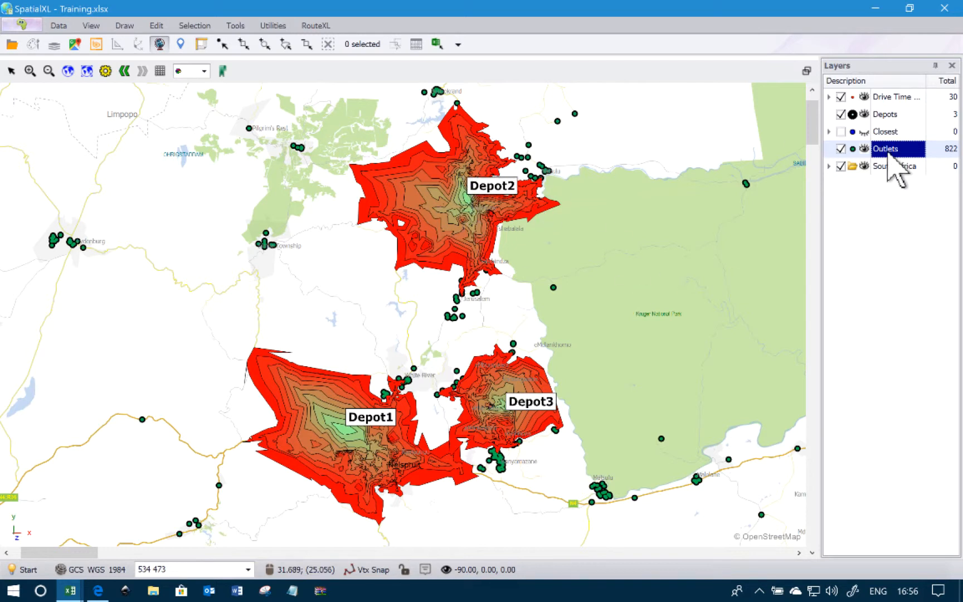
{"action": "left_click_drag", "start_coordinate": [886, 149], "coordinate": [865, 94]}
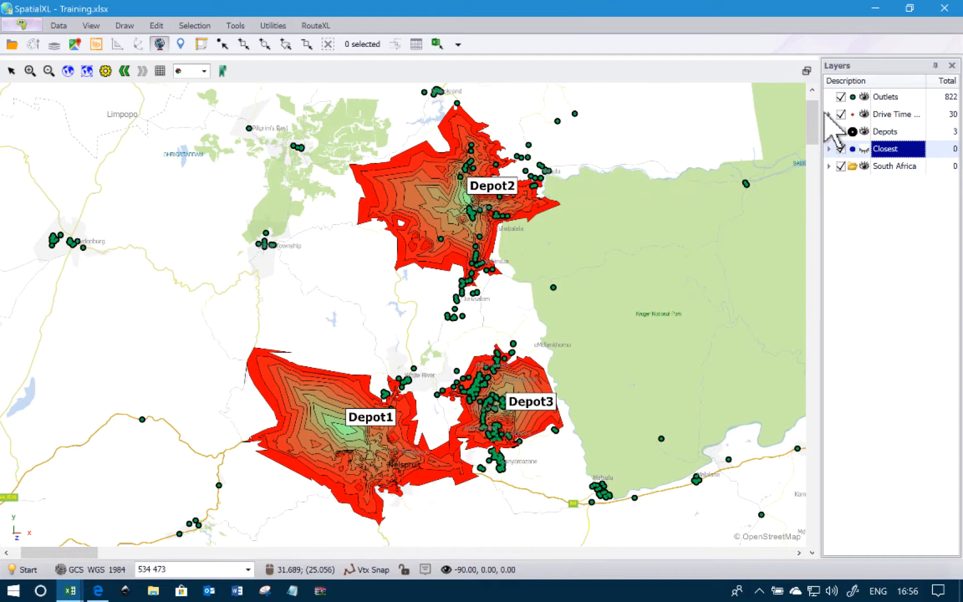
Expand the Drive Time layer and switch individual time bands off and on again to examine their coverage.
{"action": "left_click", "coordinate": [828, 115]}
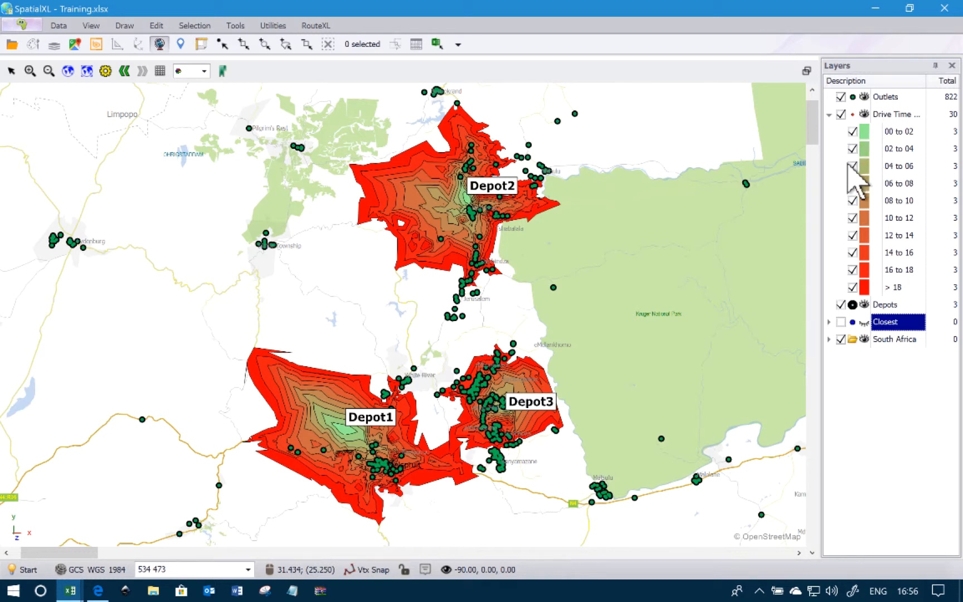
{"action": "left_click", "coordinate": [851, 166]}
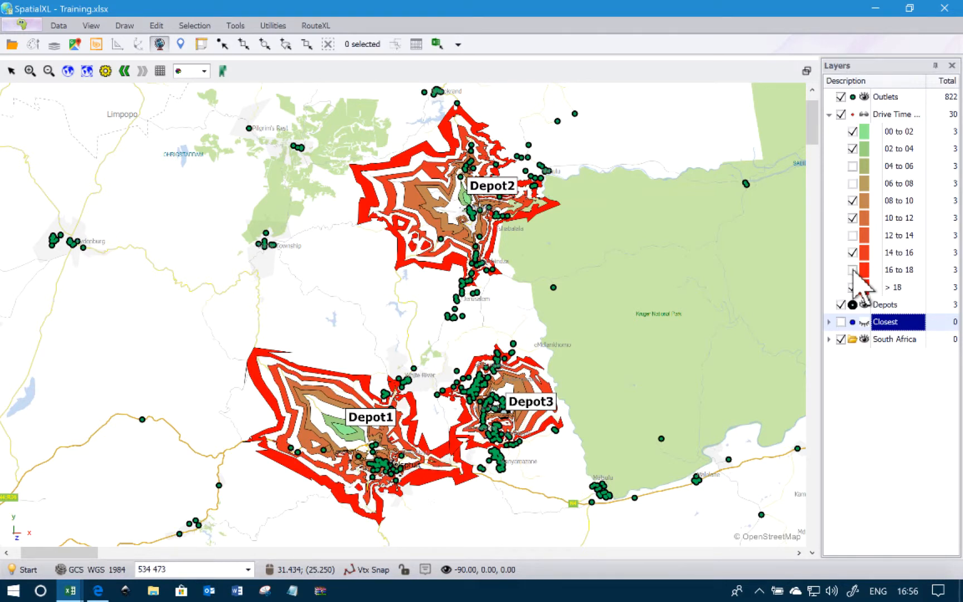
{"action": "left_click", "coordinate": [853, 270]}
{"action": "left_click", "coordinate": [852, 235]}
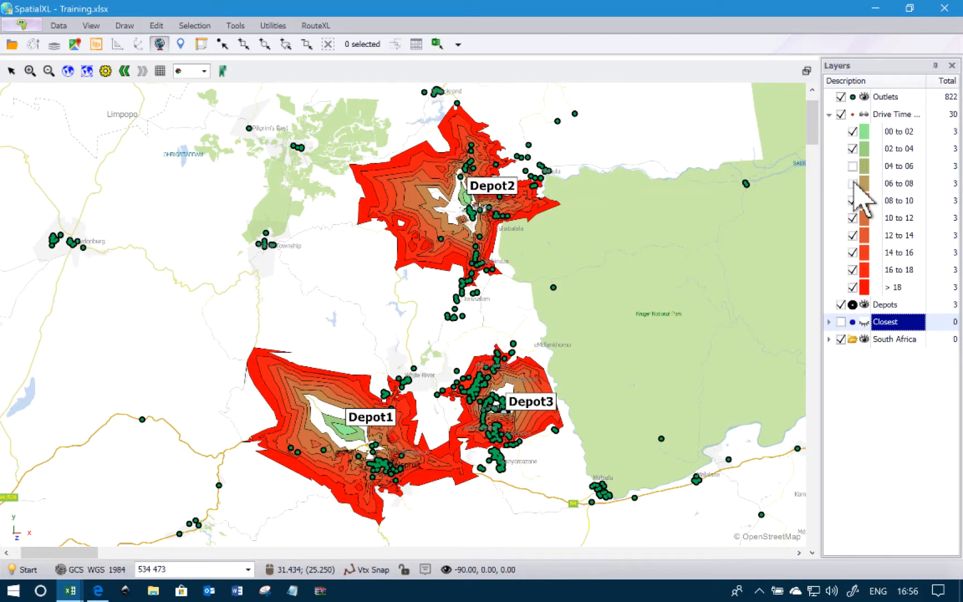
{"action": "left_click", "coordinate": [853, 165]}
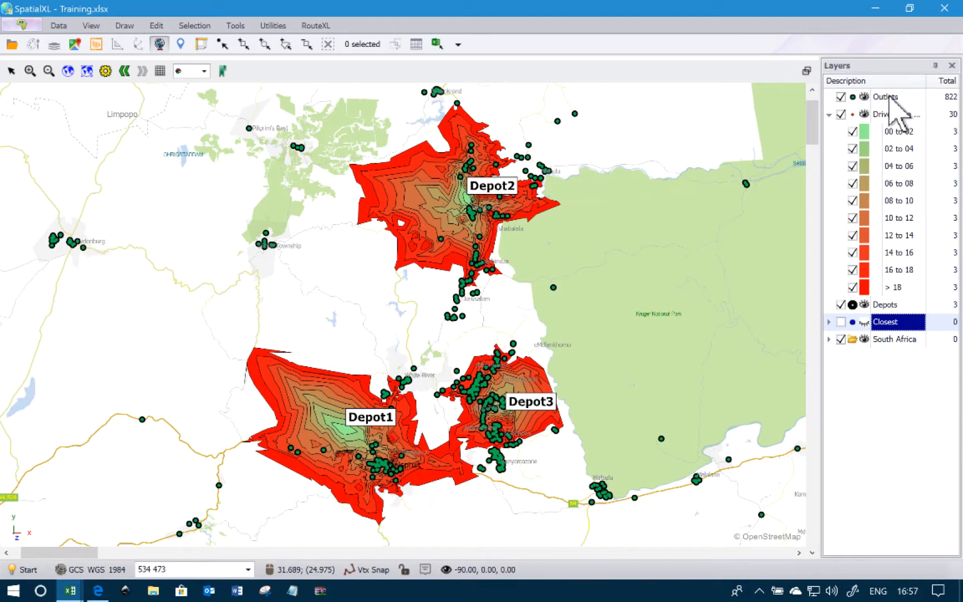
Switch to the Training.xlsx workbook in Excel, clear the copied range and open the Data sheet.
{"action": "left_click", "coordinate": [74, 596]}
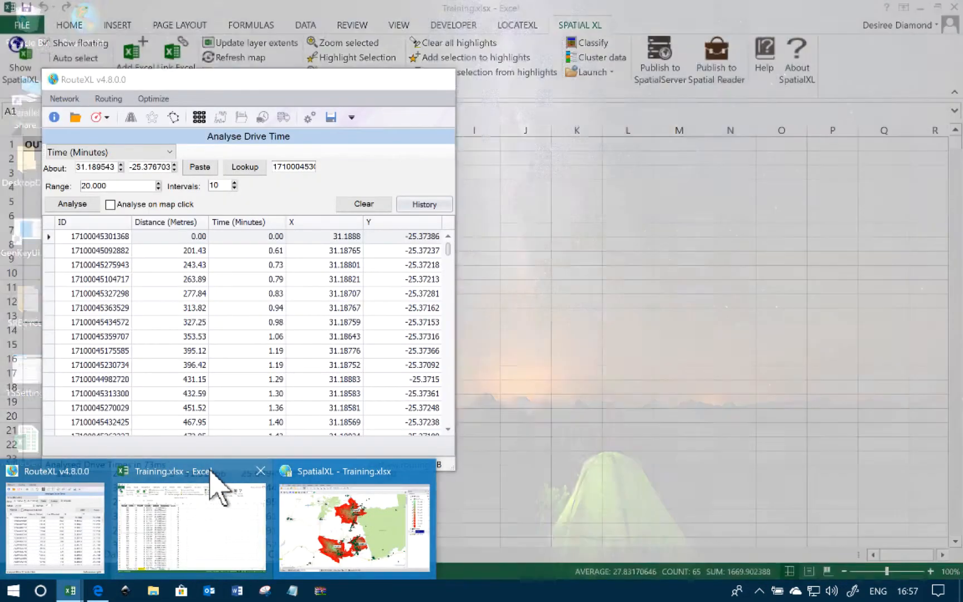
{"action": "left_click", "coordinate": [213, 483]}
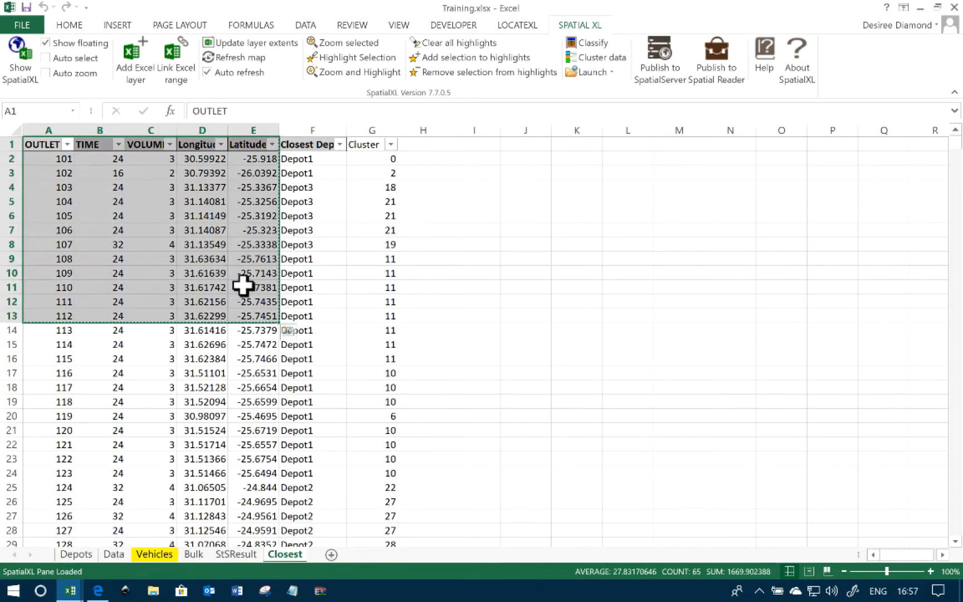
{"action": "left_click", "coordinate": [185, 302]}
{"action": "key", "text": "Escape"}
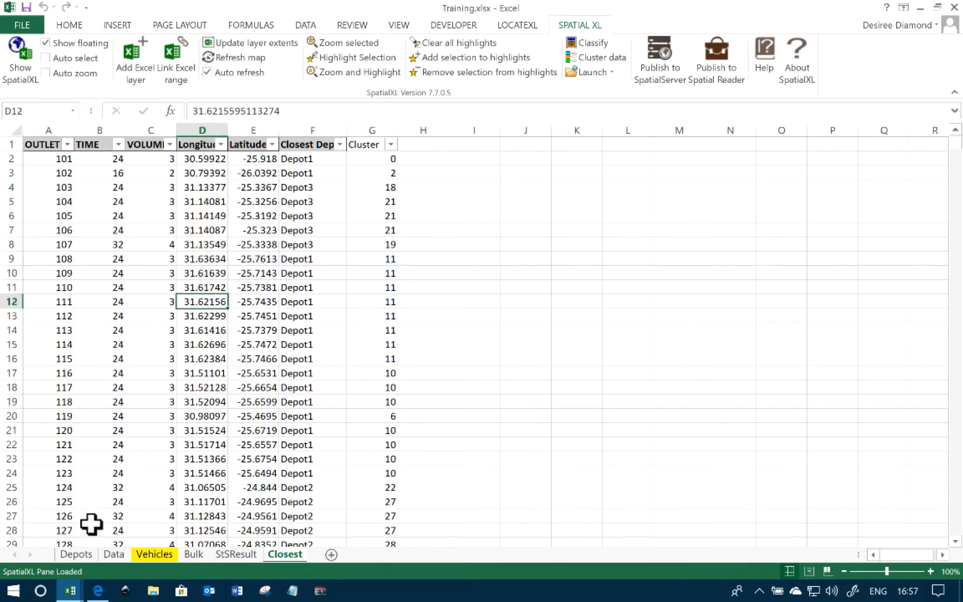
{"action": "left_click", "coordinate": [88, 559]}
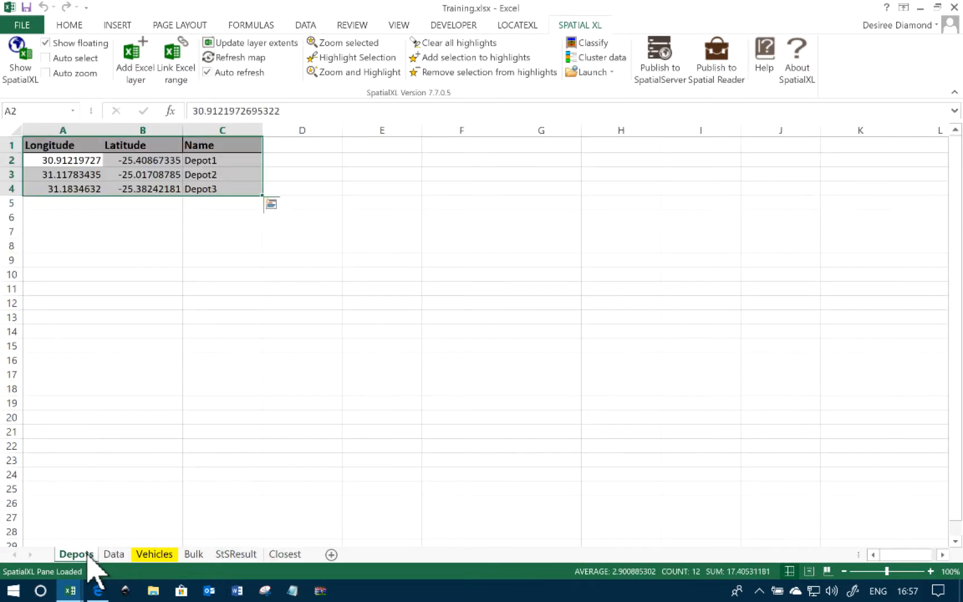
{"action": "left_click", "coordinate": [114, 555]}
Add the column header "Classification" in cell F1 of the Data sheet.
{"action": "left_click", "coordinate": [334, 273]}
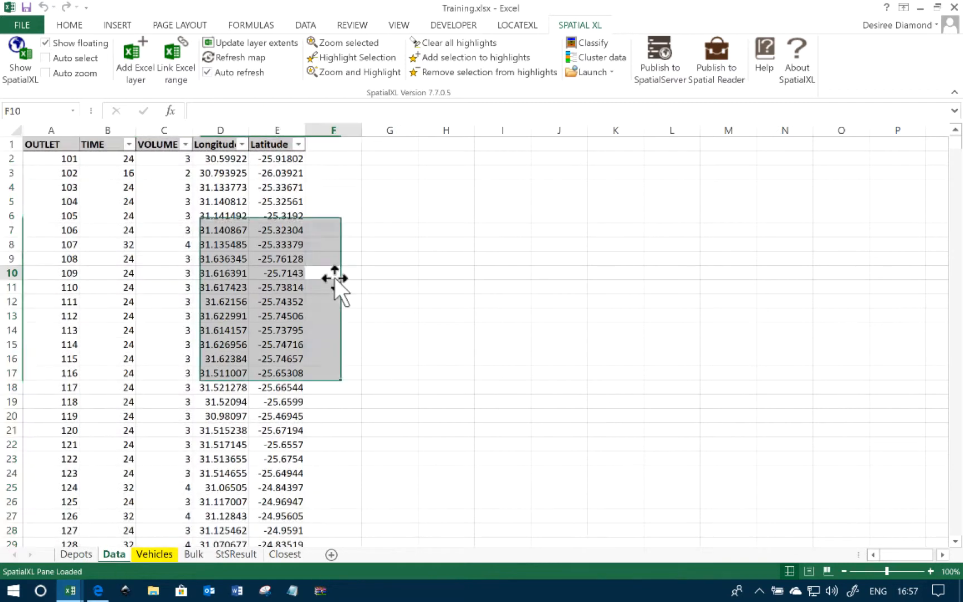
{"action": "left_click", "coordinate": [333, 145]}
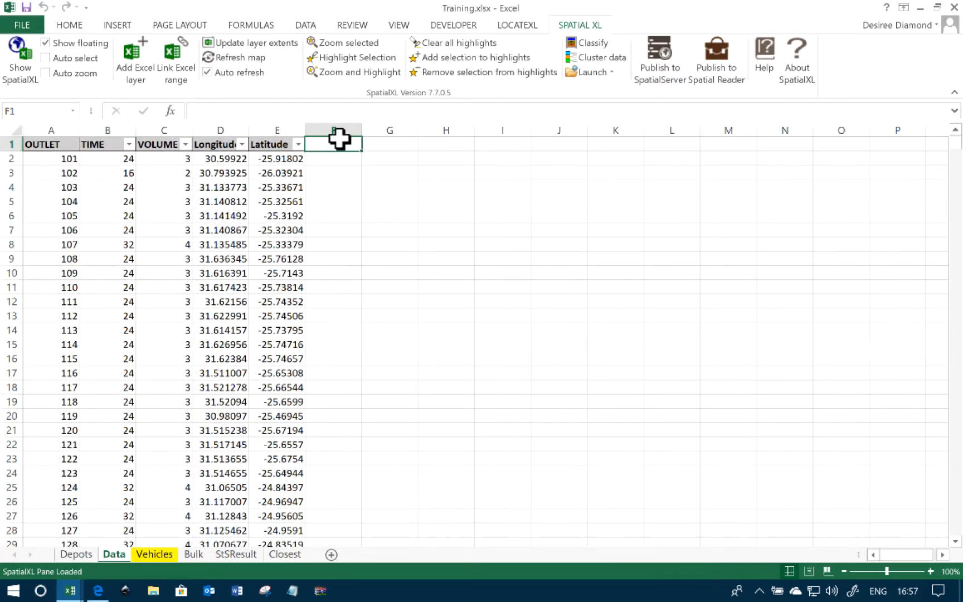
{"action": "type", "text": "Classifi"}
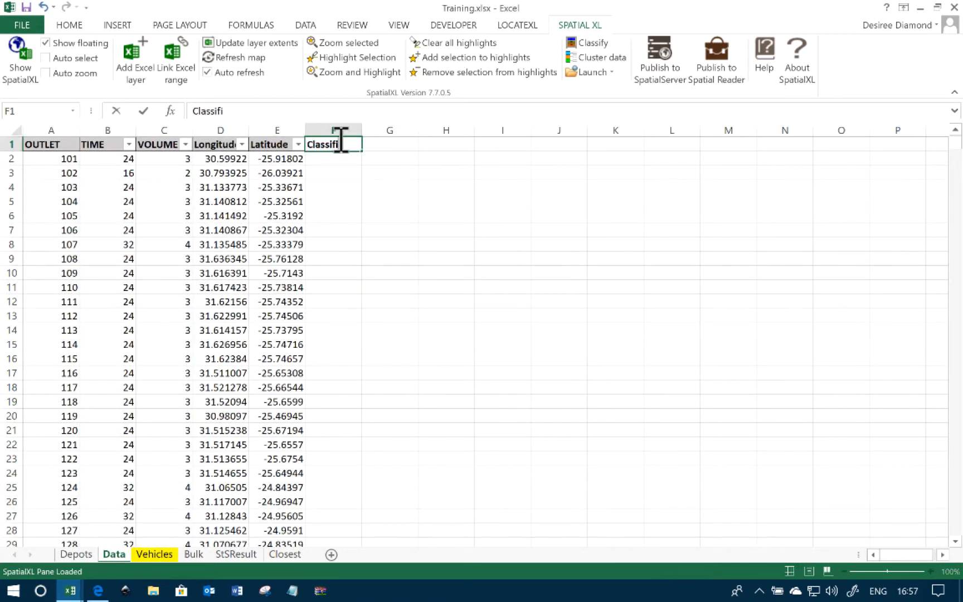
{"action": "type", "text": "cation"}
{"action": "key", "text": "Return"}
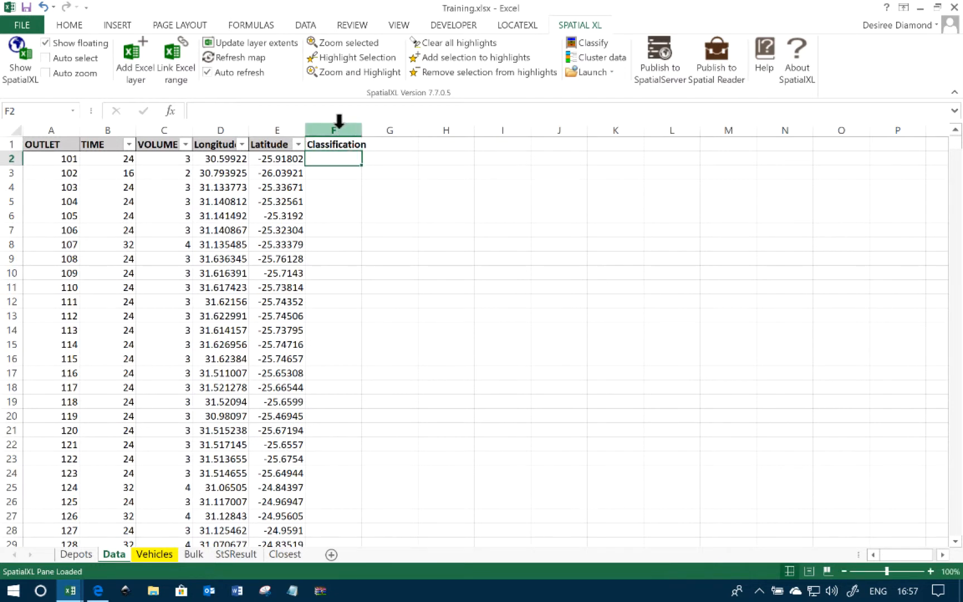
Classify the outlets into column F by inclusion in the Drive Time Analysis layer, using LevelFrom as the classify column.
{"action": "left_click", "coordinate": [337, 118]}
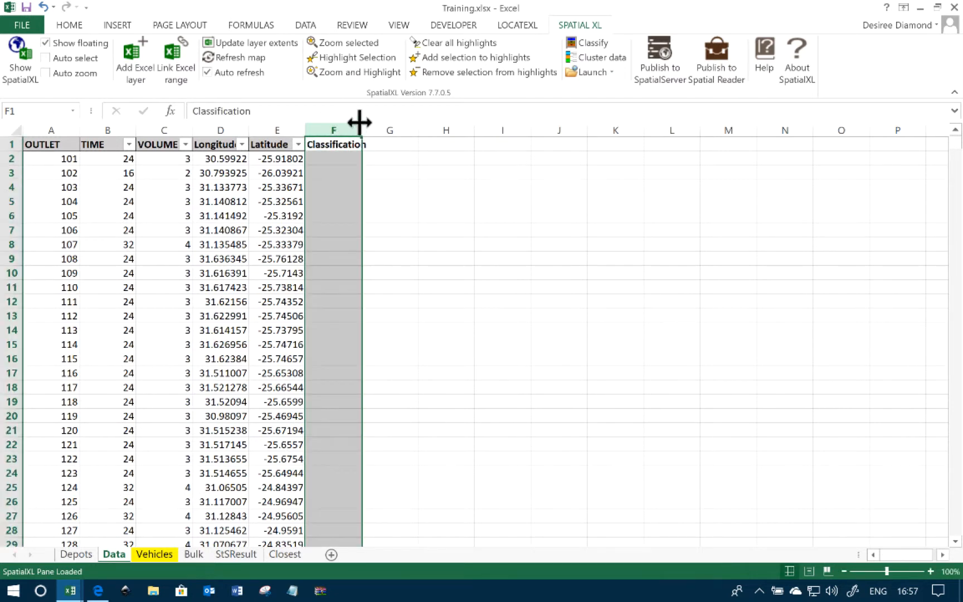
{"action": "left_click", "coordinate": [592, 43]}
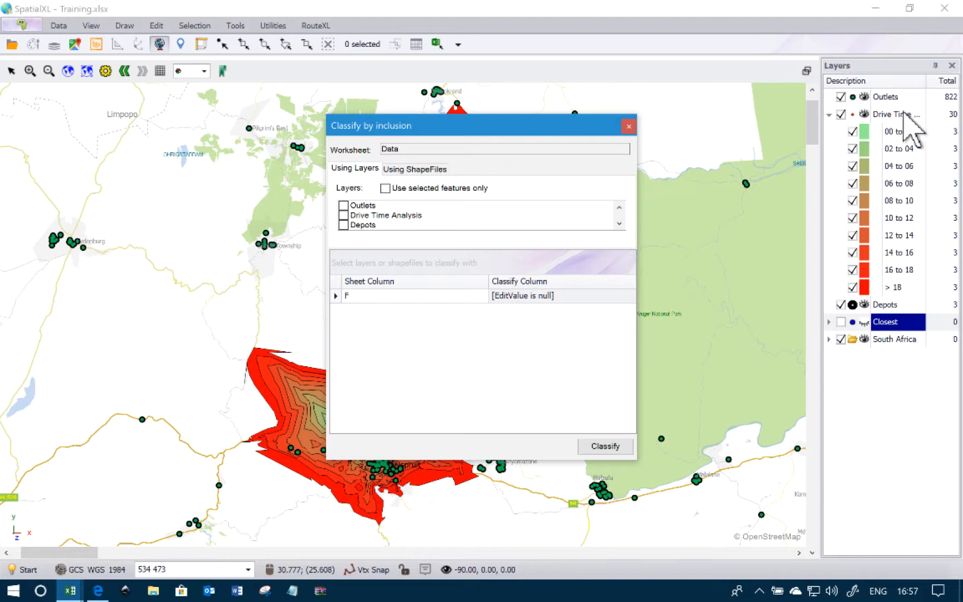
{"action": "left_click", "coordinate": [344, 215]}
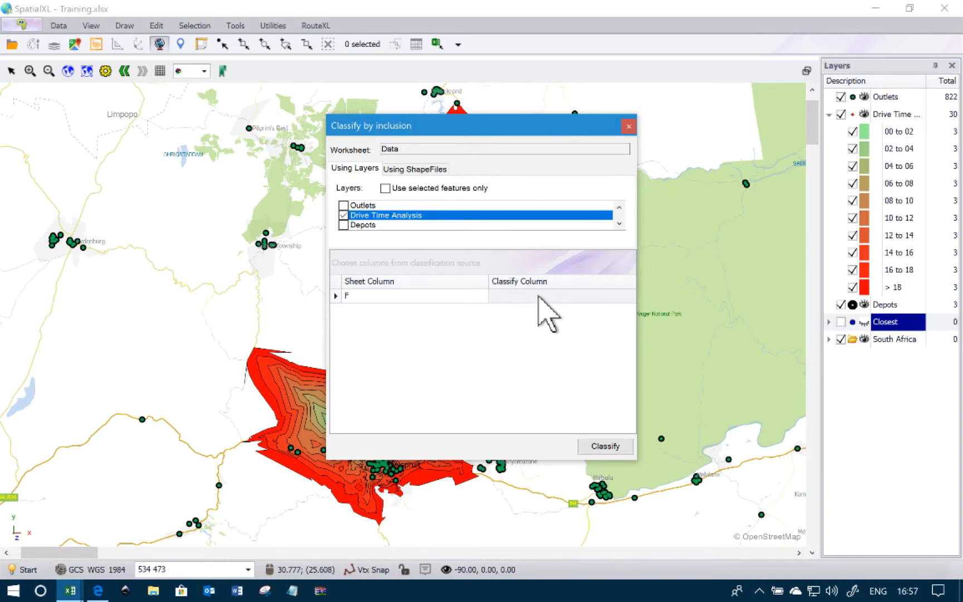
{"action": "left_click", "coordinate": [539, 296]}
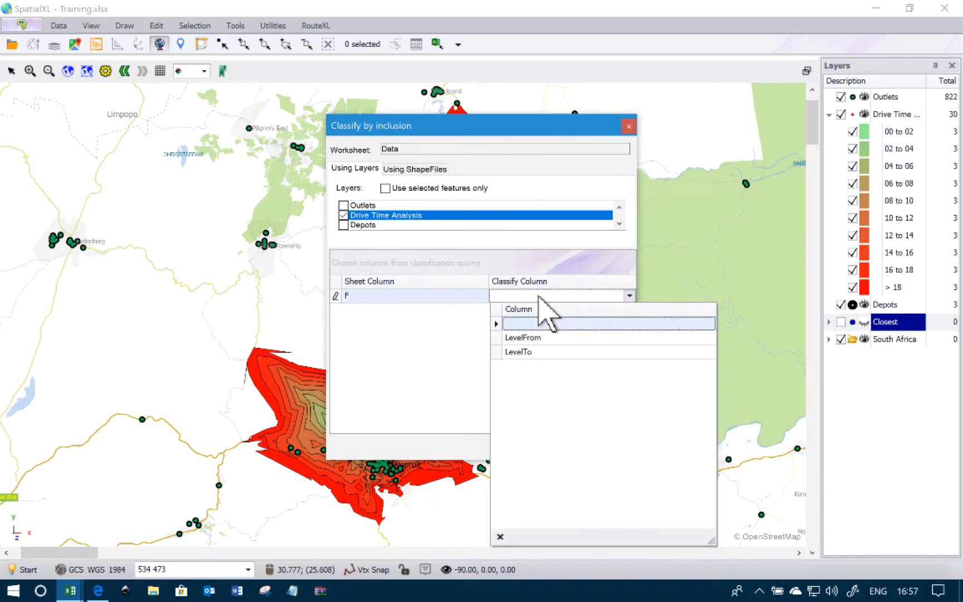
{"action": "left_click", "coordinate": [527, 338]}
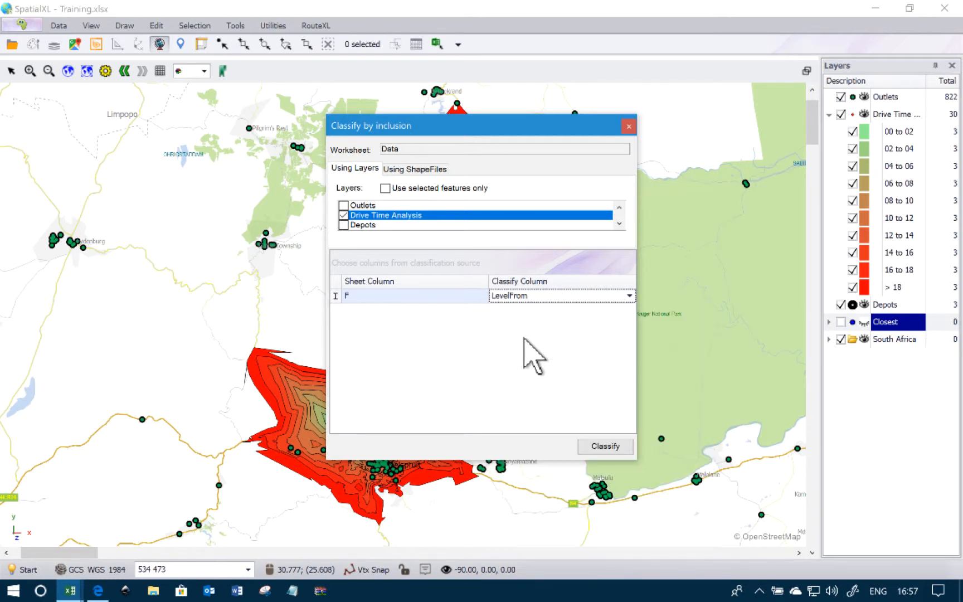
{"action": "left_click", "coordinate": [601, 446]}
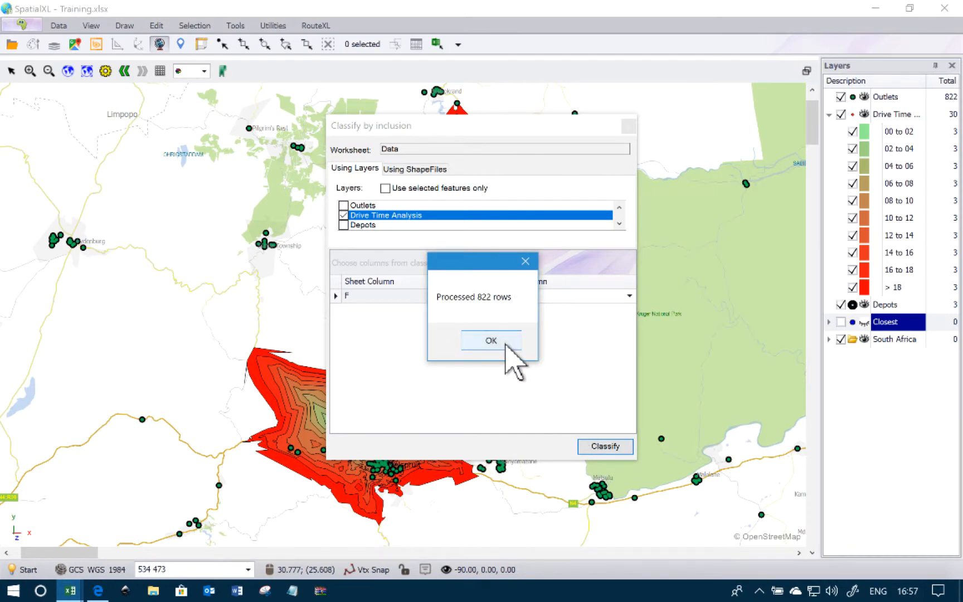
{"action": "left_click", "coordinate": [491, 340]}
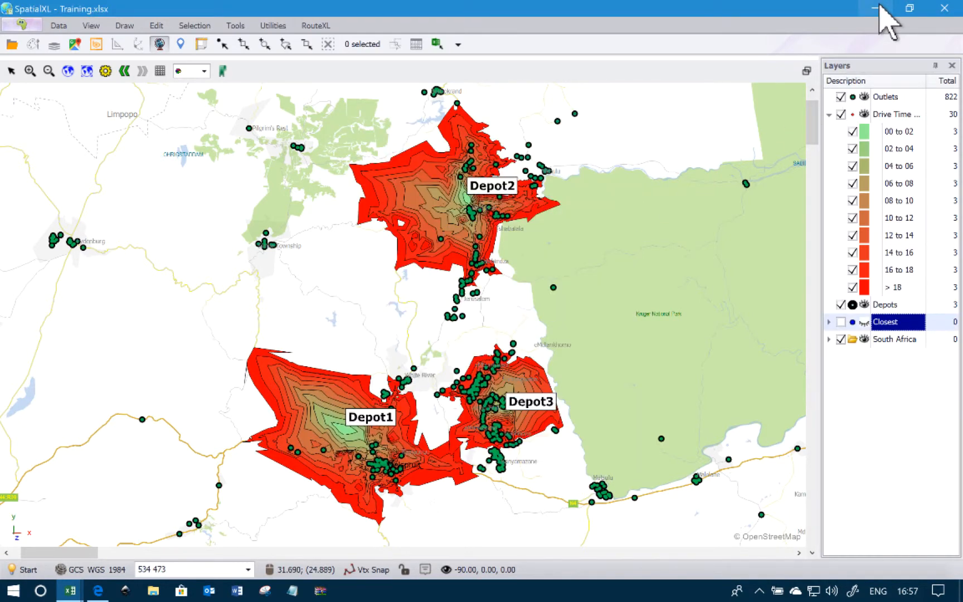
Switch to the Excel workbook and examine the Classification values in column F of the Data sheet, including the column's summary count.
{"action": "left_click", "coordinate": [876, 8]}
{"action": "left_click", "coordinate": [333, 245]}
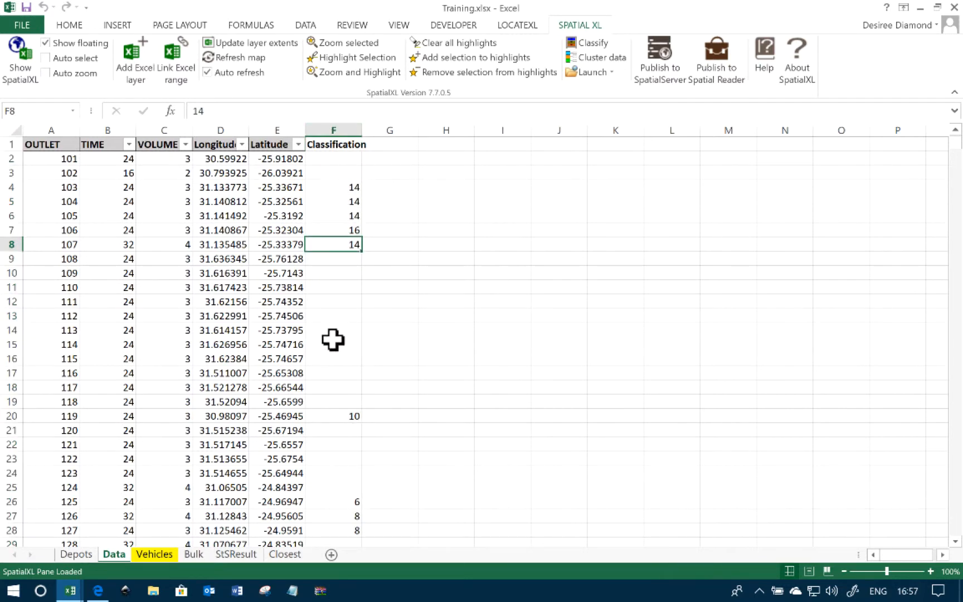
{"action": "scroll", "coordinate": [334, 271], "scroll_direction": "down", "scroll_amount": 5}
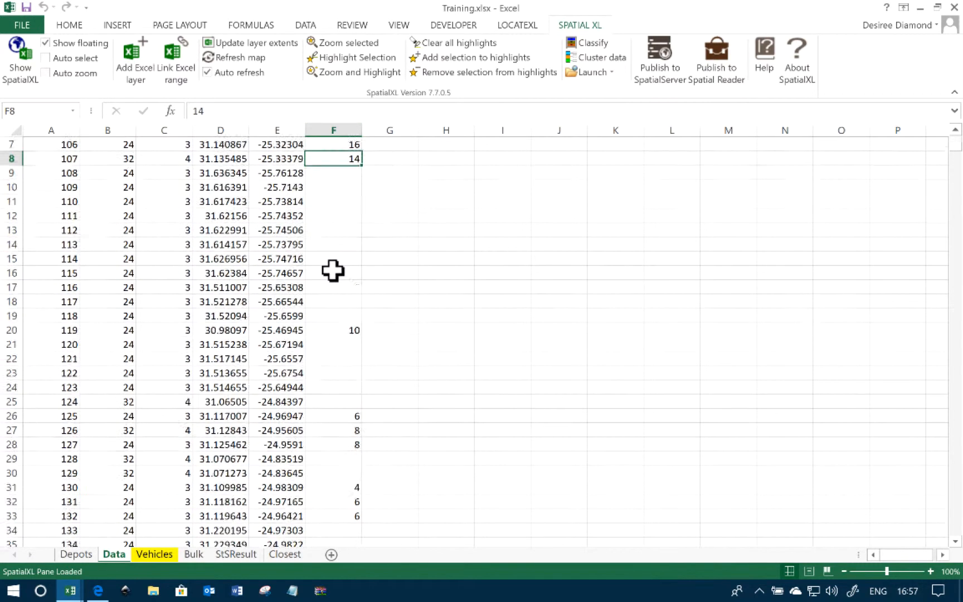
{"action": "left_click", "coordinate": [336, 127]}
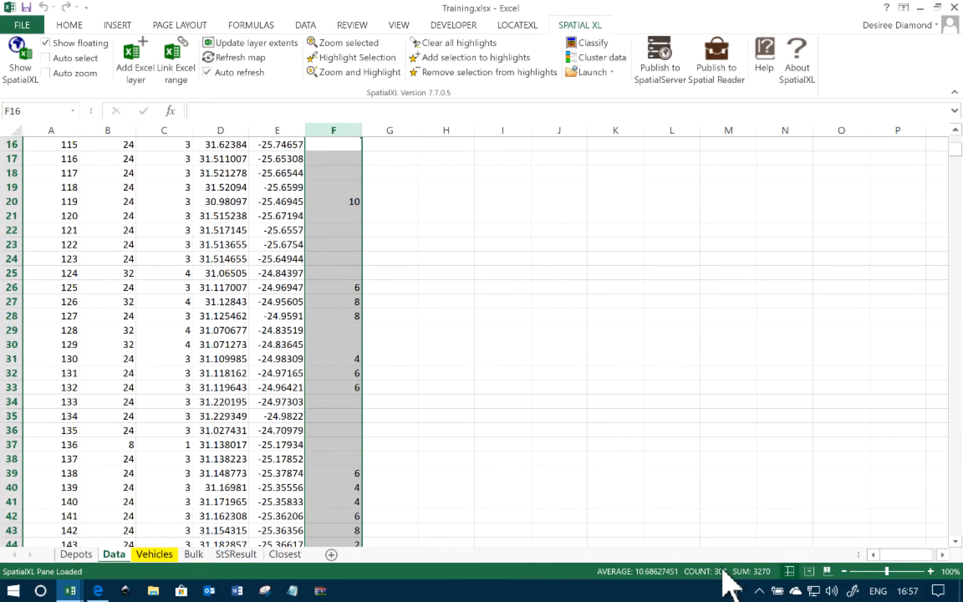
{"action": "left_click", "coordinate": [351, 244]}
{"action": "scroll", "coordinate": [348, 180], "scroll_direction": "up", "scroll_amount": 2}
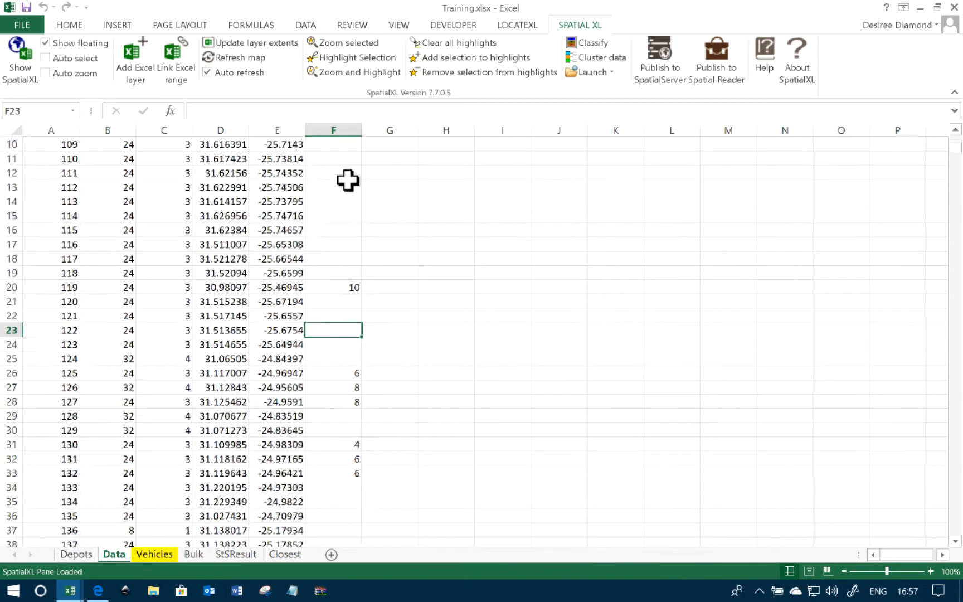
{"action": "scroll", "coordinate": [348, 180], "scroll_direction": "up", "scroll_amount": 3}
{"action": "left_click", "coordinate": [346, 121]}
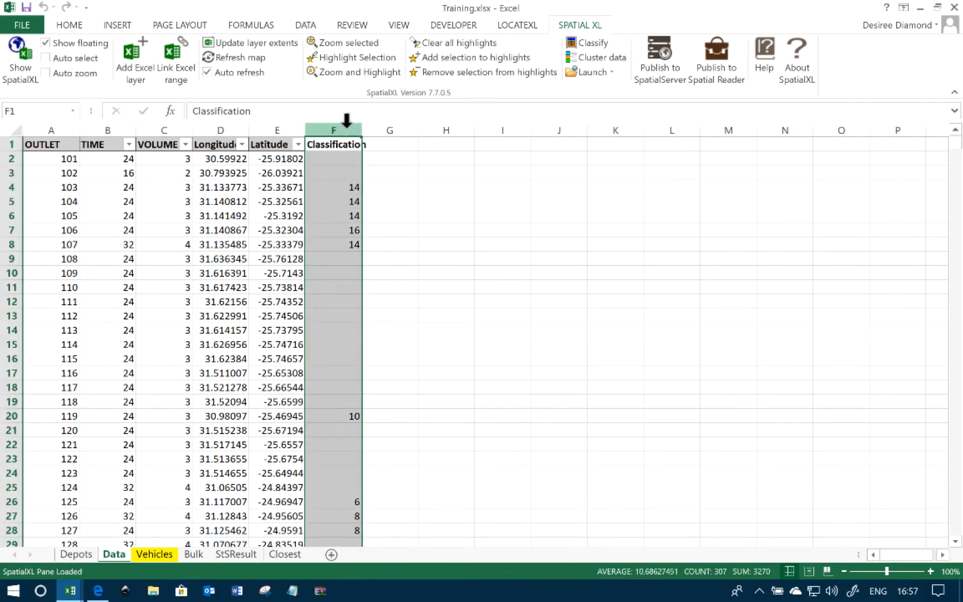
{"action": "left_click", "coordinate": [445, 272]}
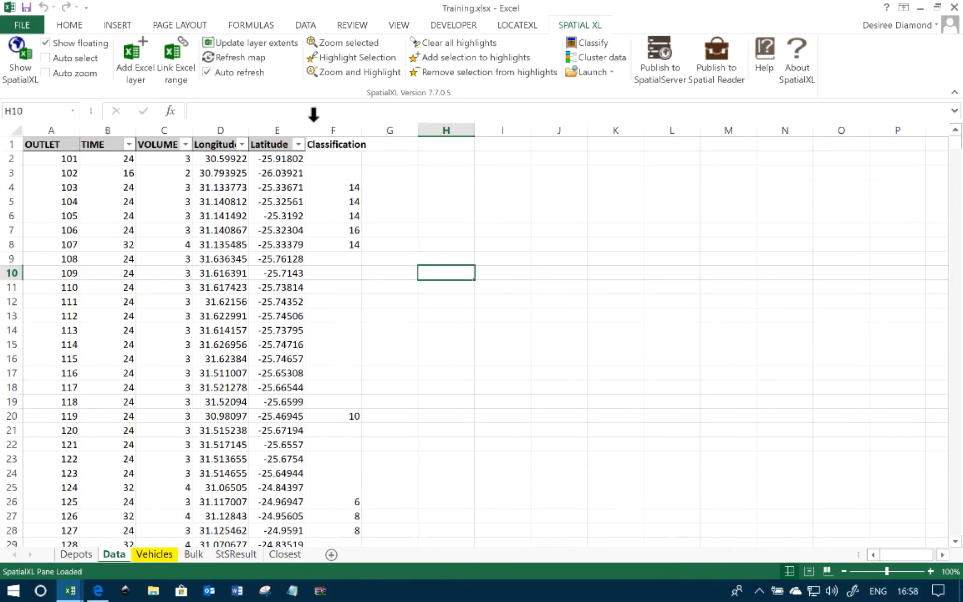
{"action": "left_click", "coordinate": [328, 124]}
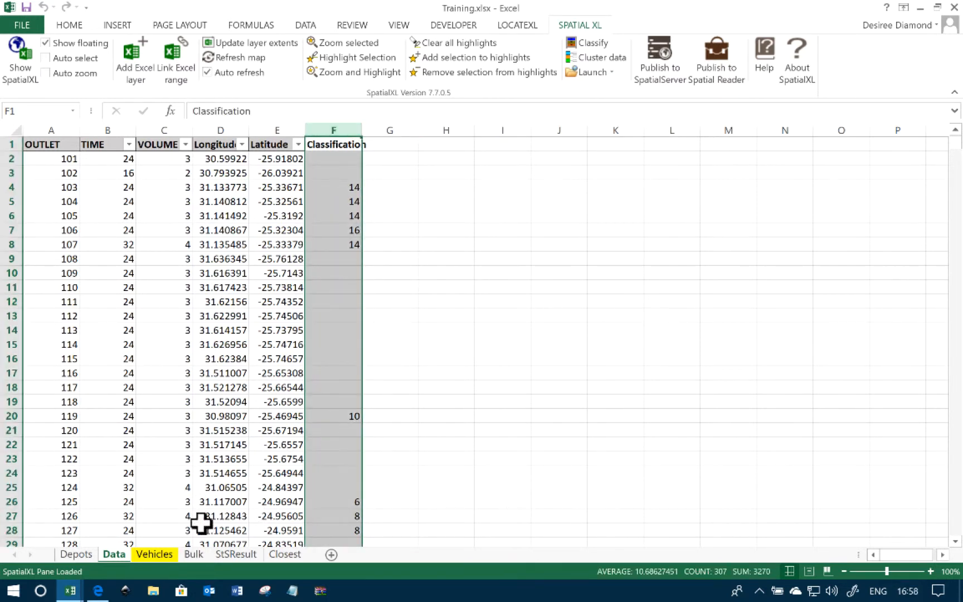
{"action": "left_click", "coordinate": [370, 416]}
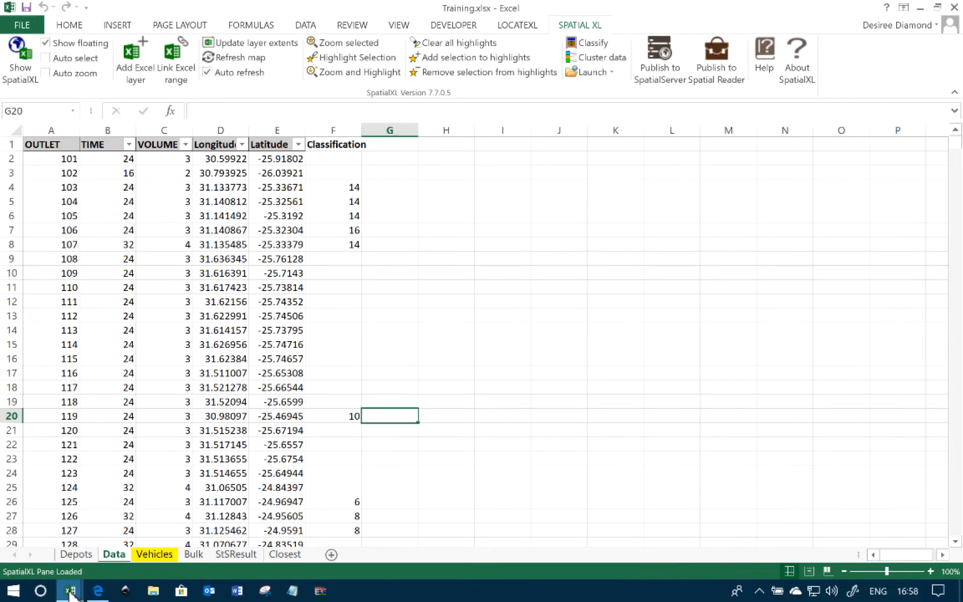
Switch back to the SpatialXL map and save the Drive Time layer's data to the Desktop as the Spatial VU file Drive Time Analysis.svu.
{"action": "mouse_move", "coordinate": [70, 590]}
{"action": "left_click", "coordinate": [341, 479]}
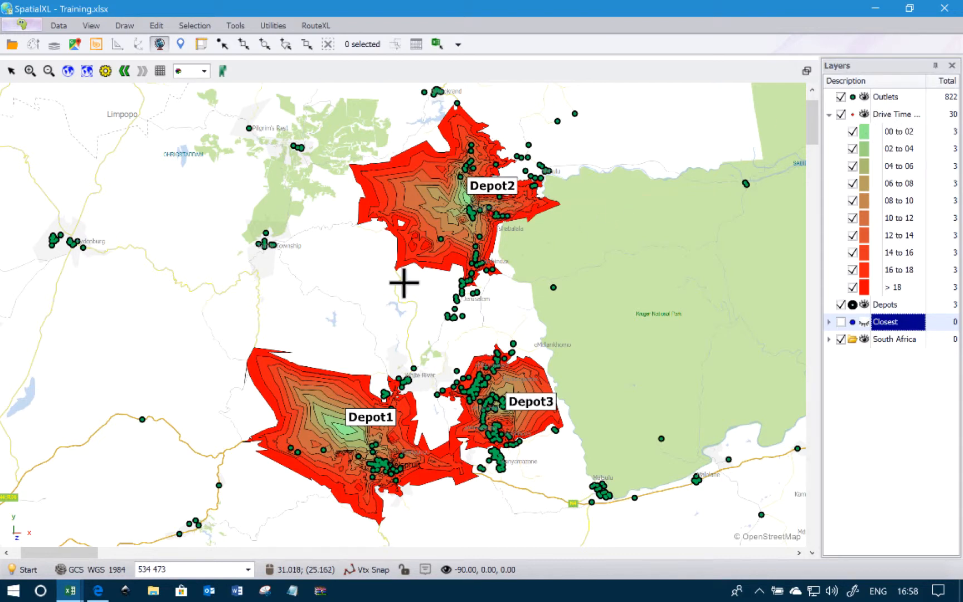
{"action": "left_click", "coordinate": [895, 114]}
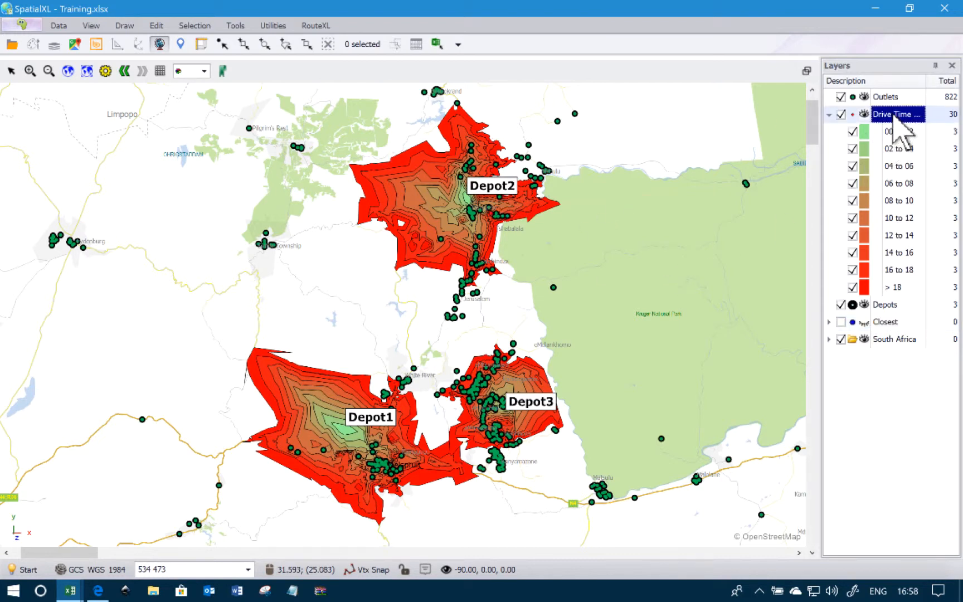
{"action": "right_click", "coordinate": [893, 116]}
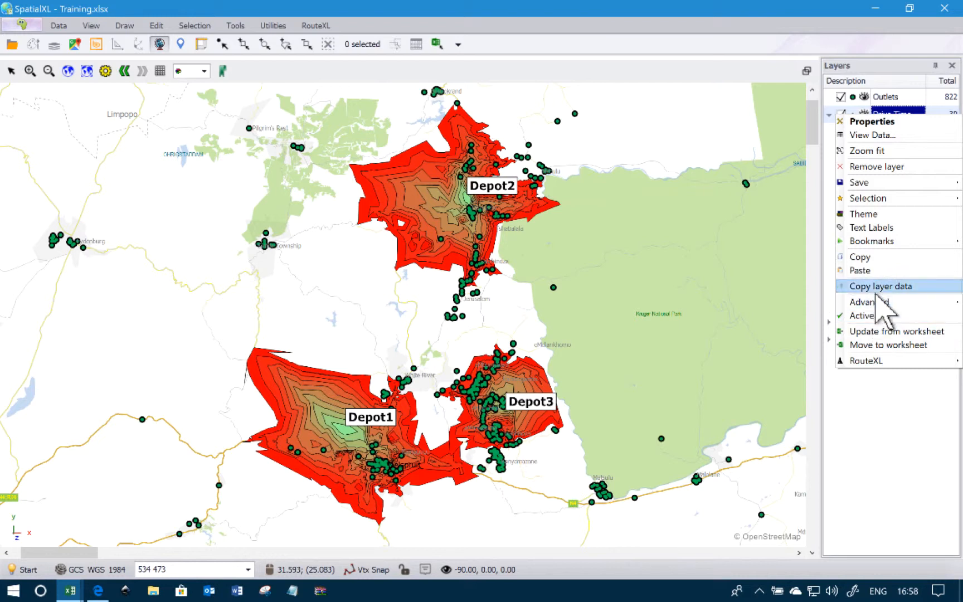
{"action": "mouse_move", "coordinate": [877, 302]}
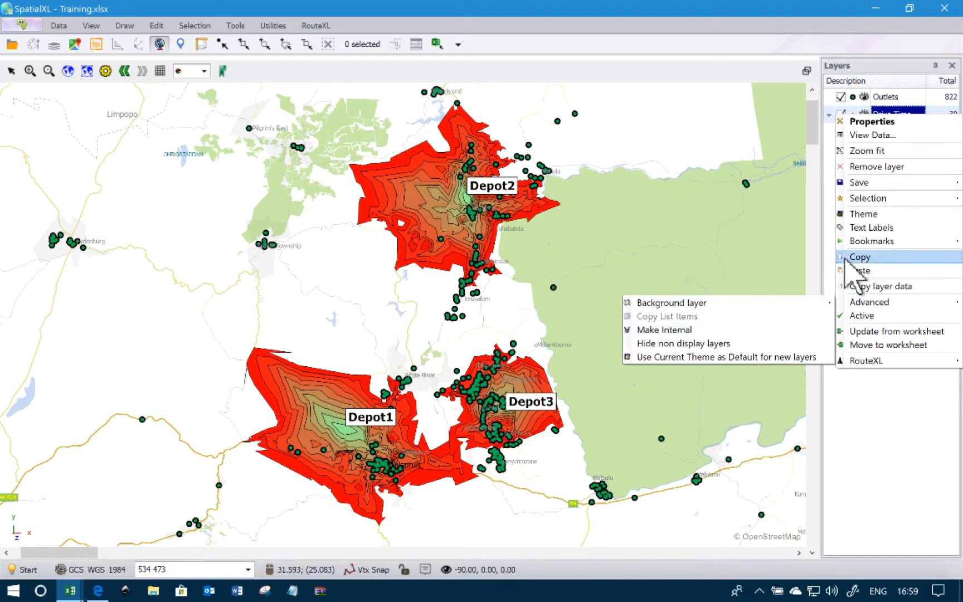
{"action": "mouse_move", "coordinate": [885, 182]}
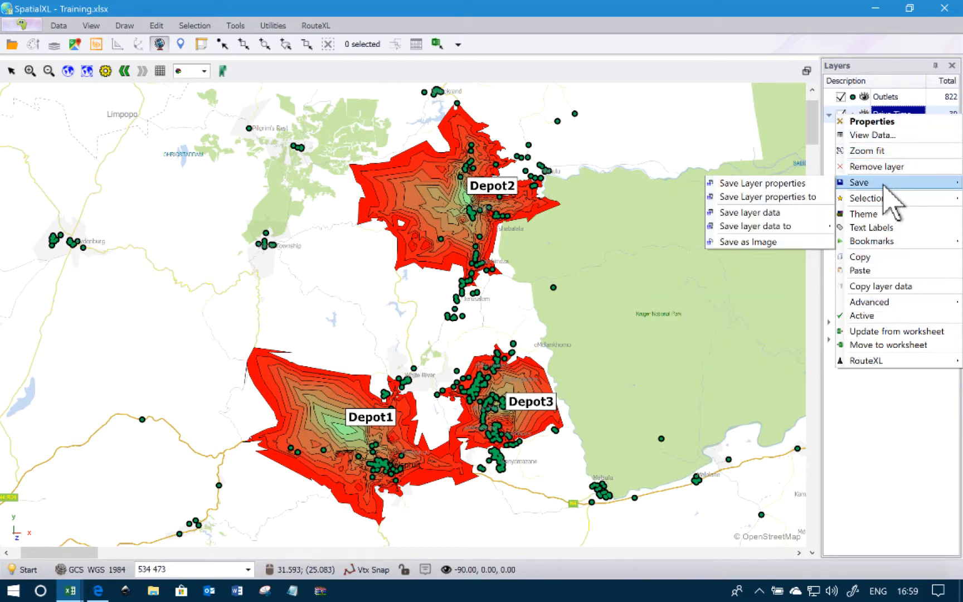
{"action": "mouse_move", "coordinate": [779, 229]}
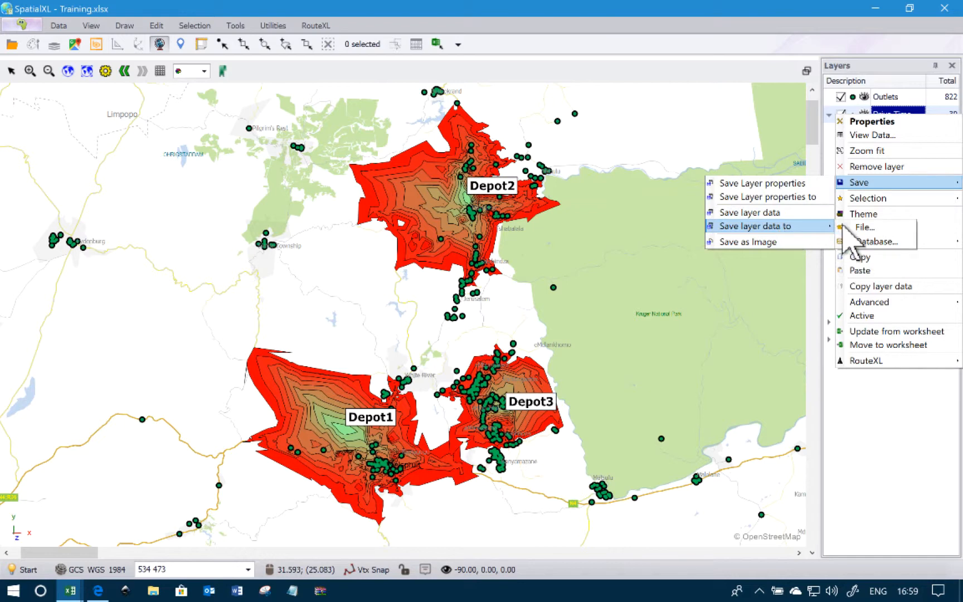
{"action": "left_click", "coordinate": [864, 227]}
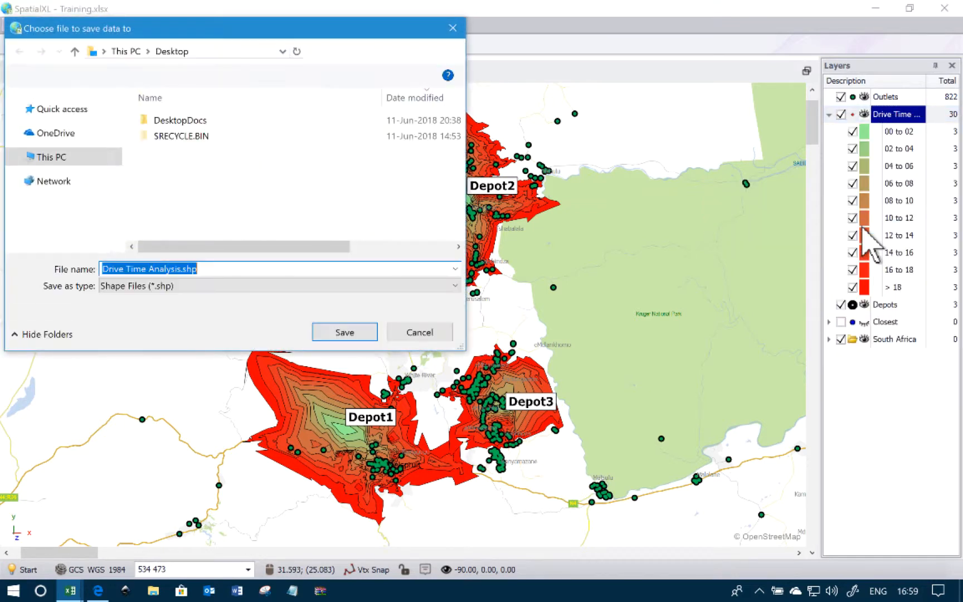
{"action": "left_click", "coordinate": [185, 285]}
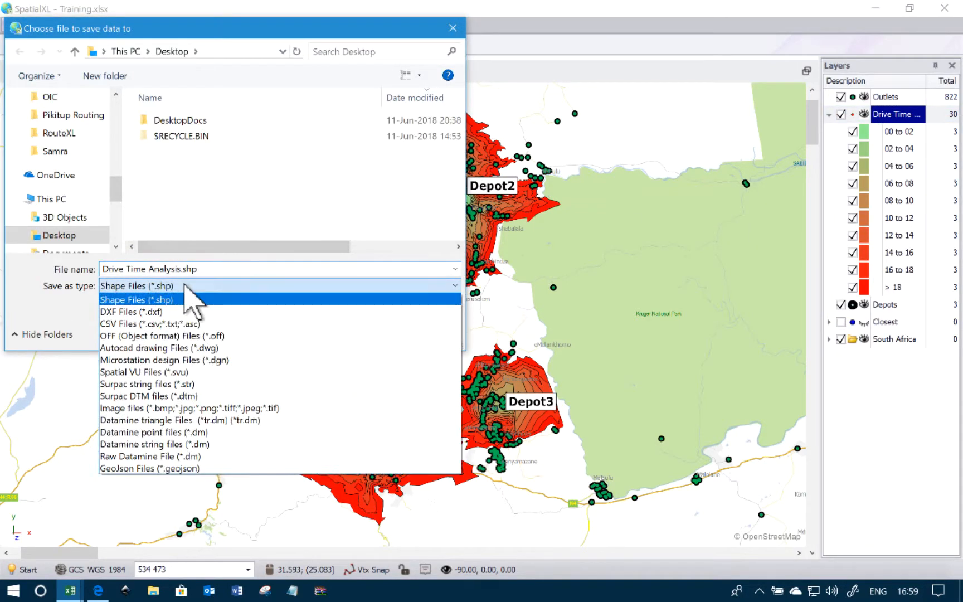
{"action": "left_click", "coordinate": [197, 372]}
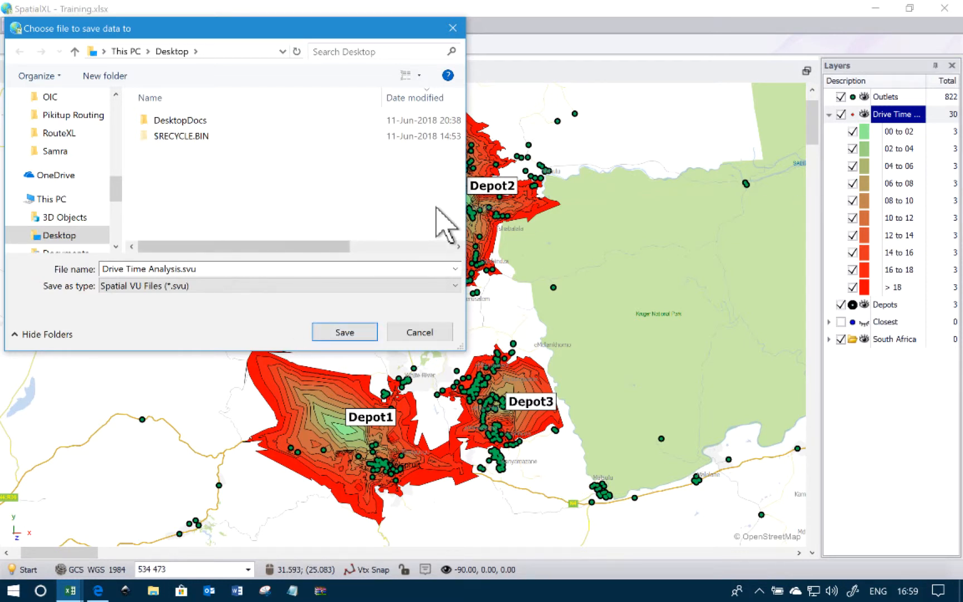
{"action": "left_click", "coordinate": [353, 333]}
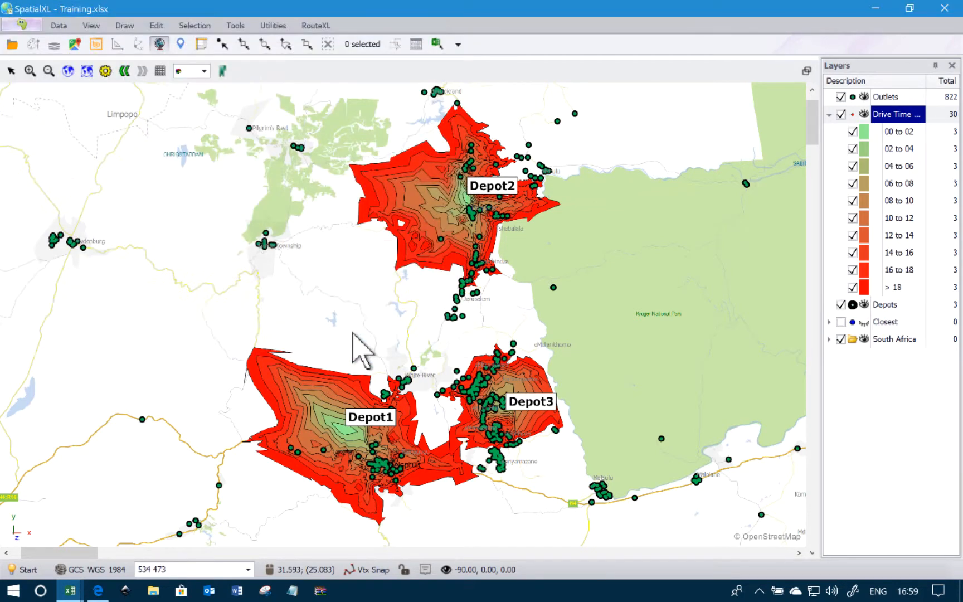
Hide and collapse the original Drive Time layer, and load Drive Time Analysis.svu from the Desktop as a new layer.
{"action": "left_click", "coordinate": [350, 395]}
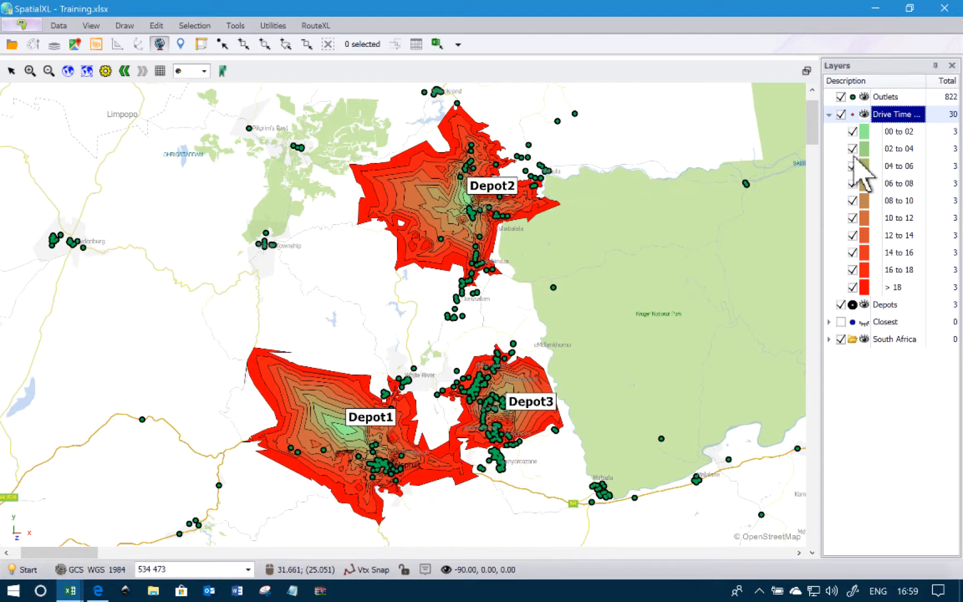
{"action": "left_click", "coordinate": [841, 114]}
{"action": "left_click", "coordinate": [829, 114]}
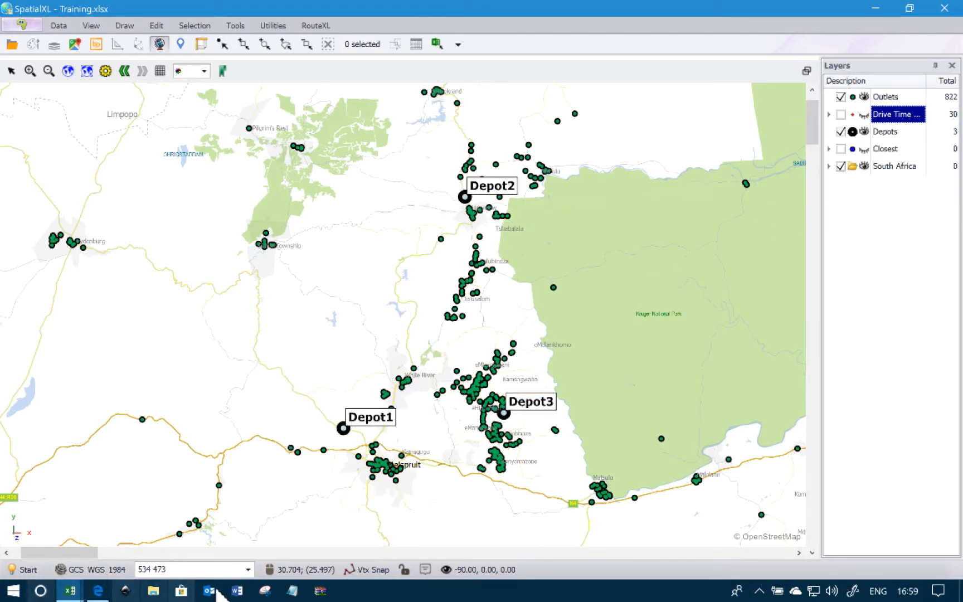
{"action": "left_click", "coordinate": [12, 44]}
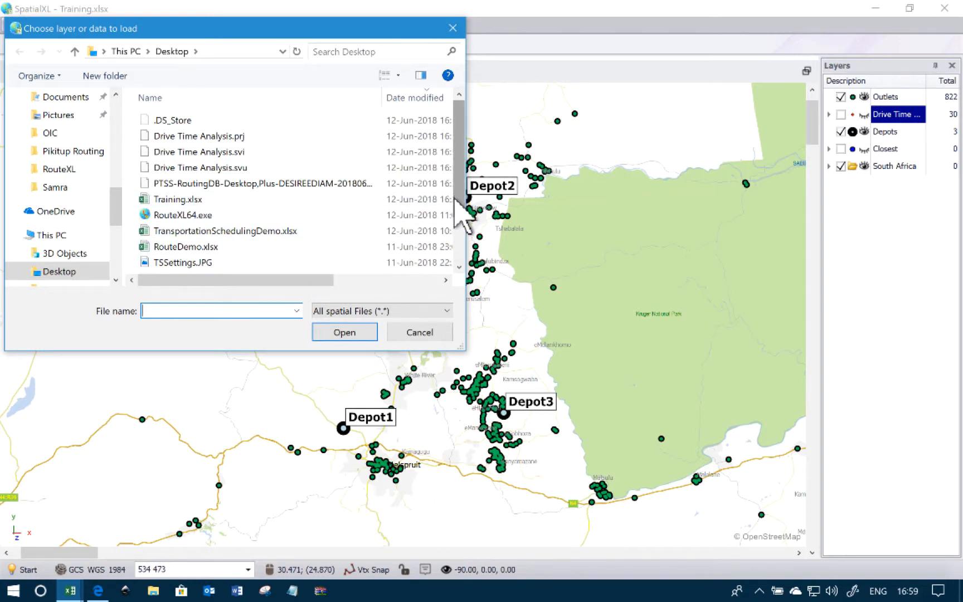
{"action": "left_click_drag", "start_coordinate": [460, 210], "coordinate": [443, 195]}
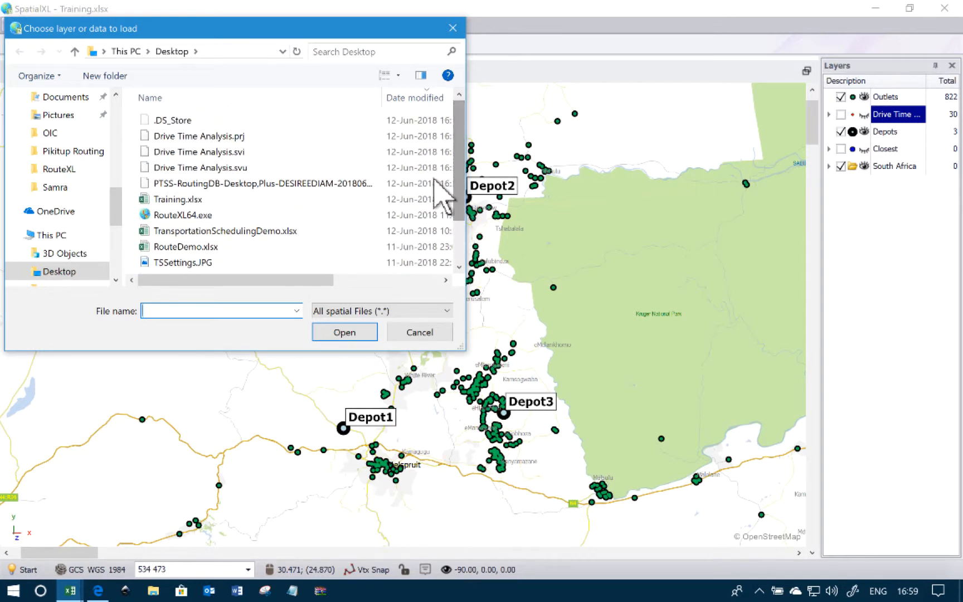
{"action": "double_click", "coordinate": [233, 167]}
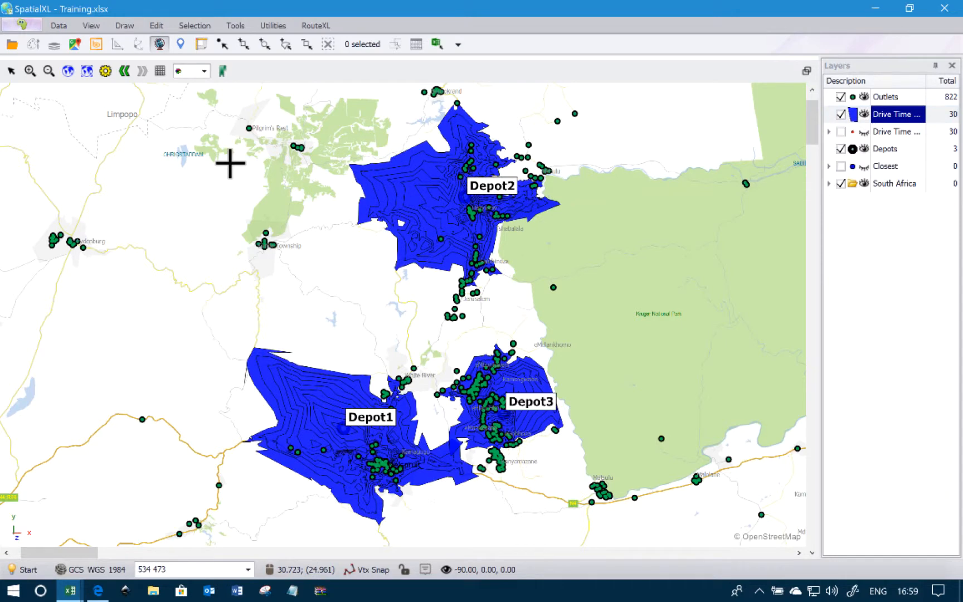
Colour the loaded Drive Time Analysis.svu layer thematically by the LevelFrom column, using unique colours for its text values.
{"action": "right_click", "coordinate": [898, 114]}
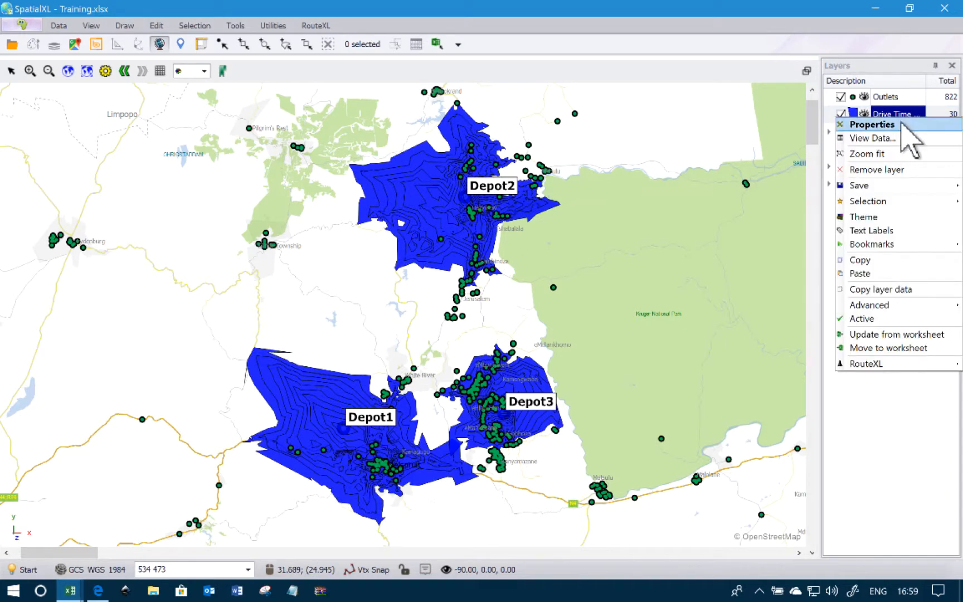
{"action": "left_click", "coordinate": [902, 124]}
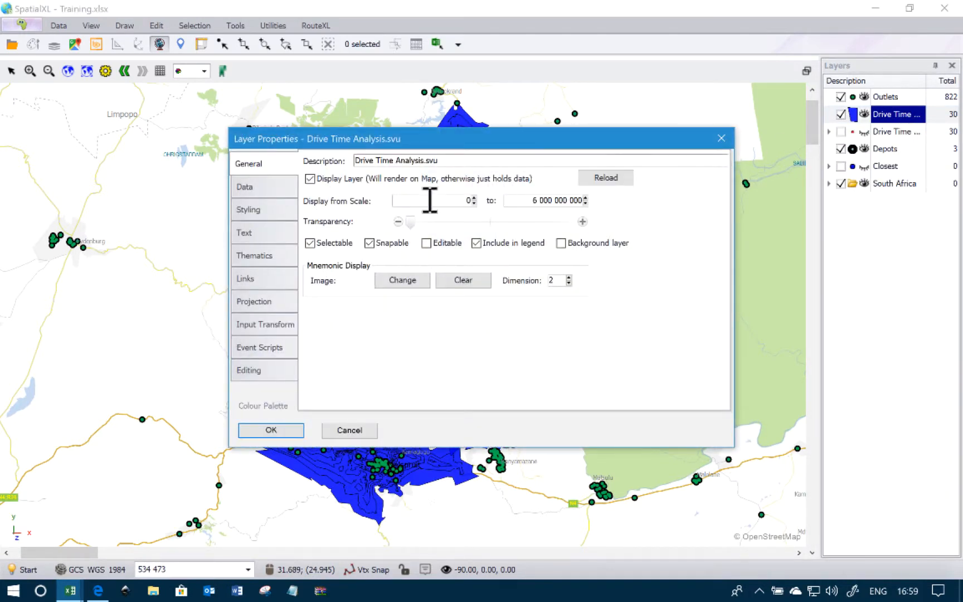
{"action": "left_click", "coordinate": [265, 253]}
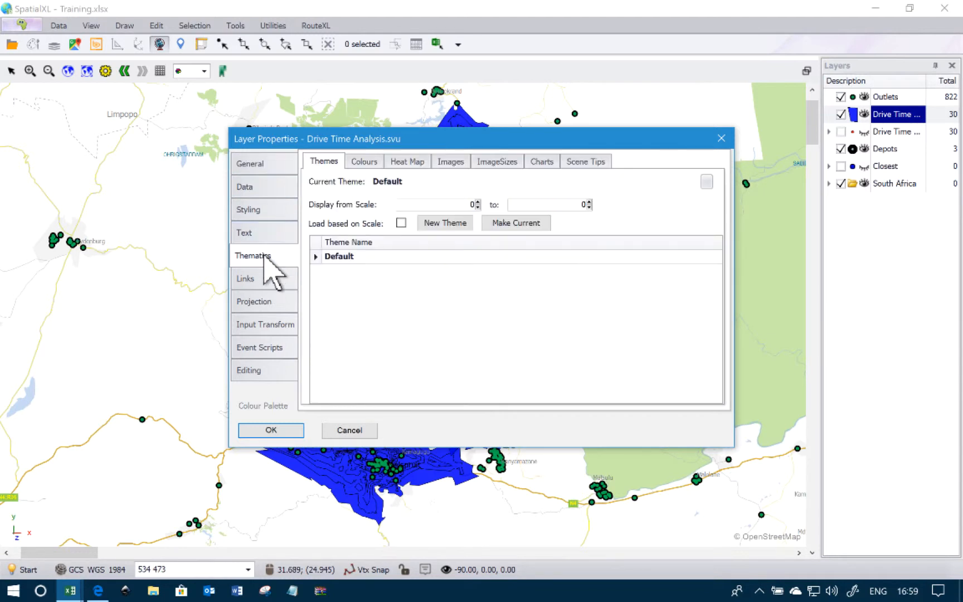
{"action": "left_click", "coordinate": [362, 162]}
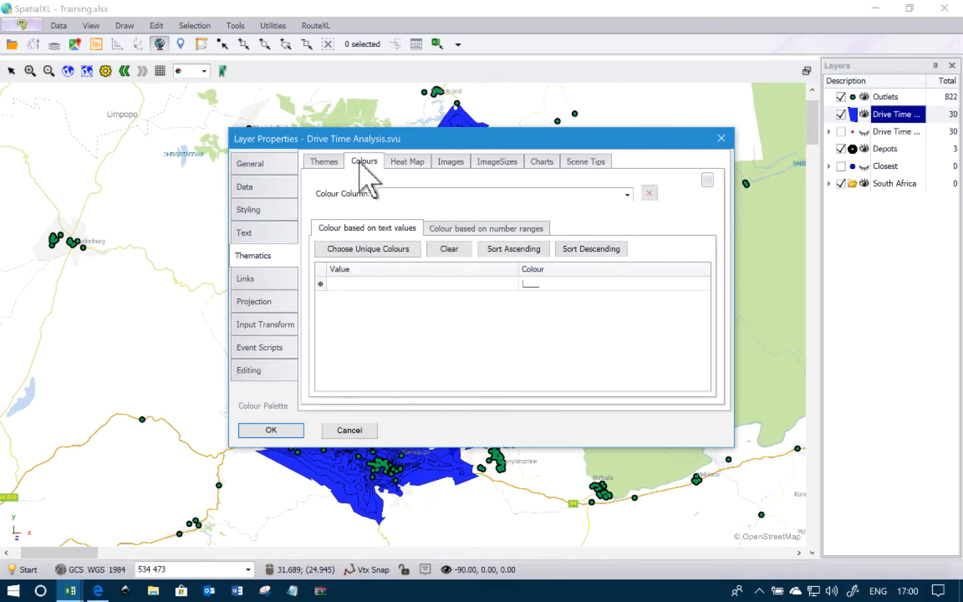
{"action": "left_click", "coordinate": [627, 196]}
{"action": "left_click", "coordinate": [450, 245]}
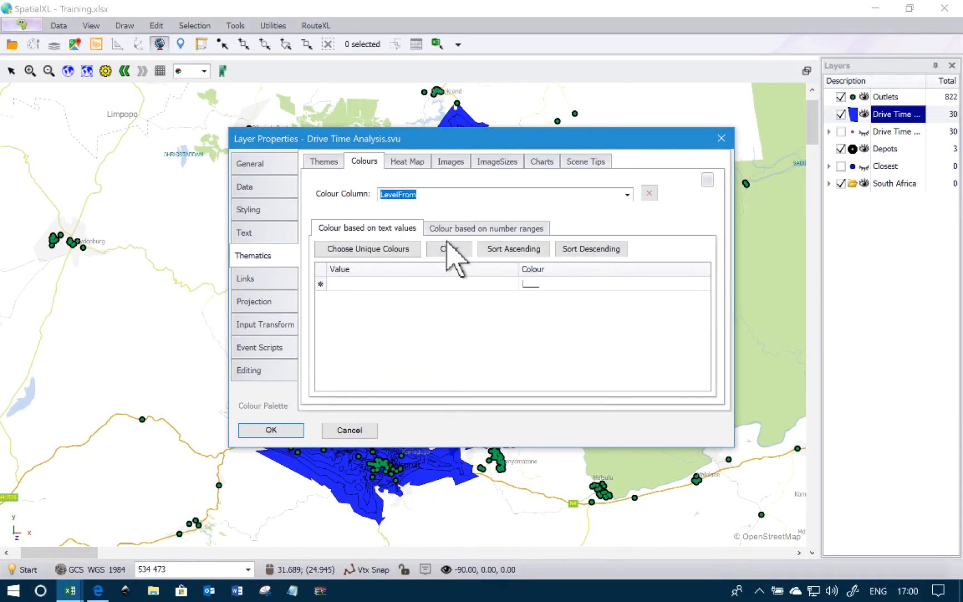
{"action": "left_click", "coordinate": [374, 249]}
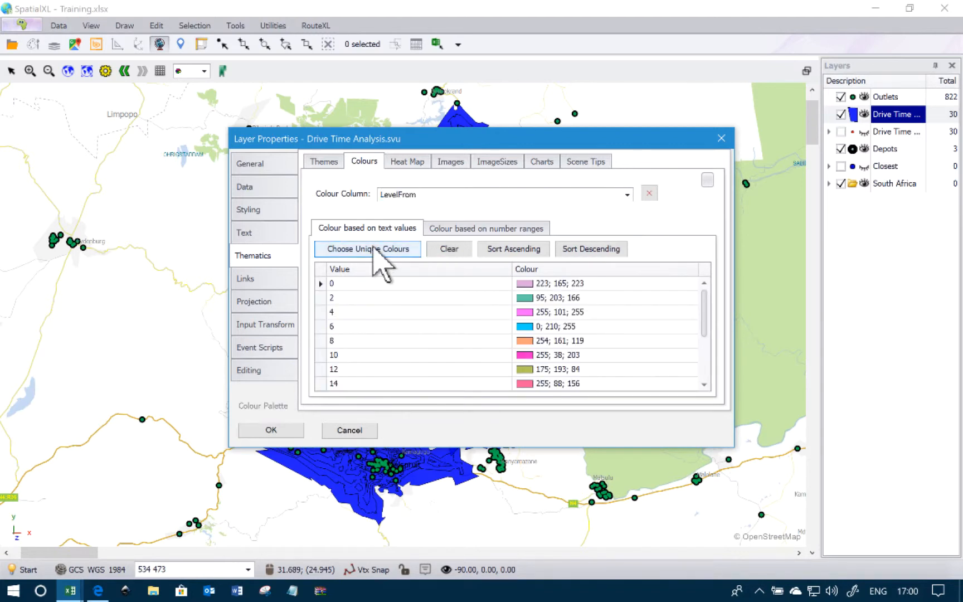
{"action": "left_click", "coordinate": [272, 429]}
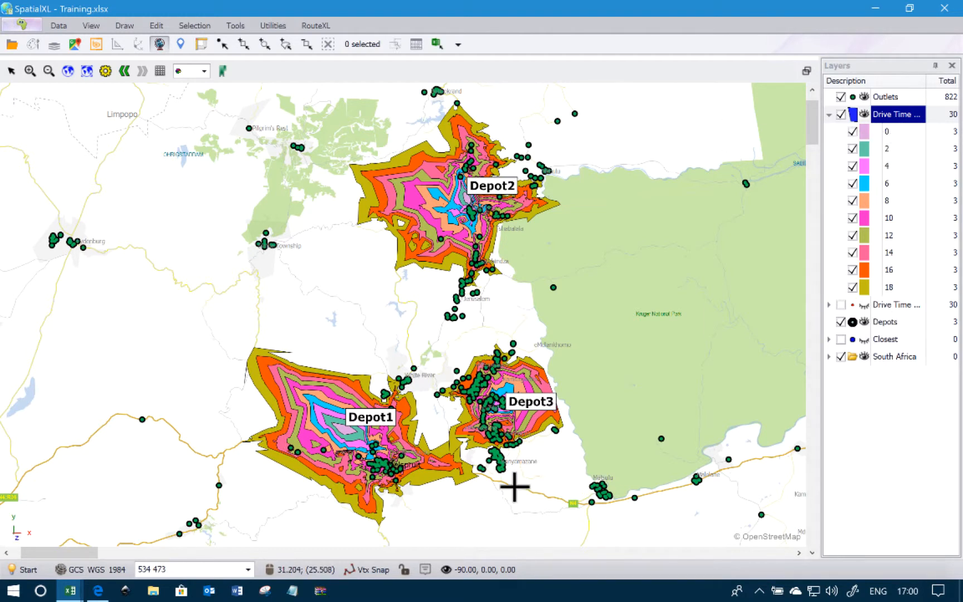
Apply the BluetoRed colour palette to the LevelFrom values of the Drive Time Analysis.svu layer, starting at value 0.
{"action": "left_click", "coordinate": [28, 570]}
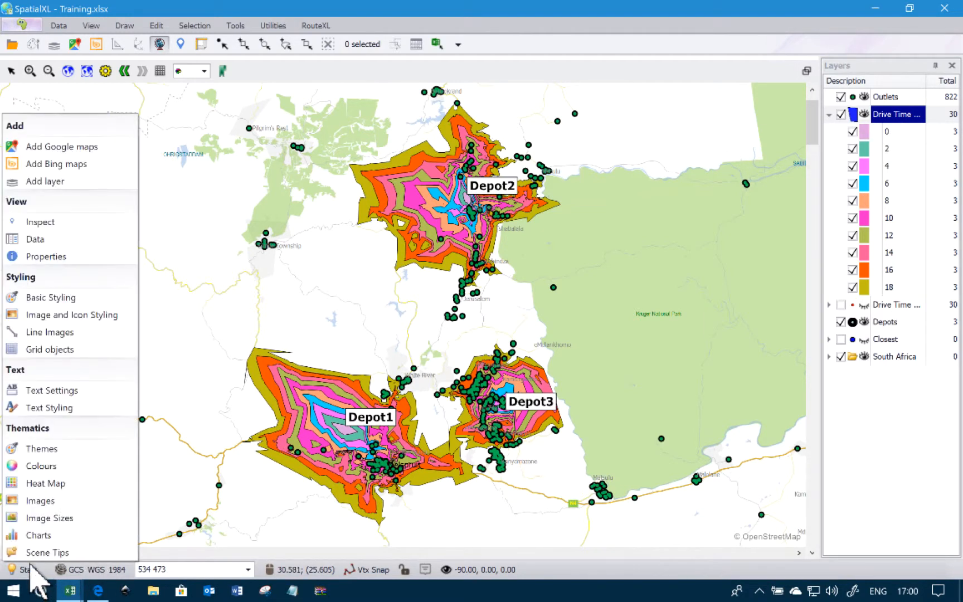
{"action": "left_click", "coordinate": [48, 461]}
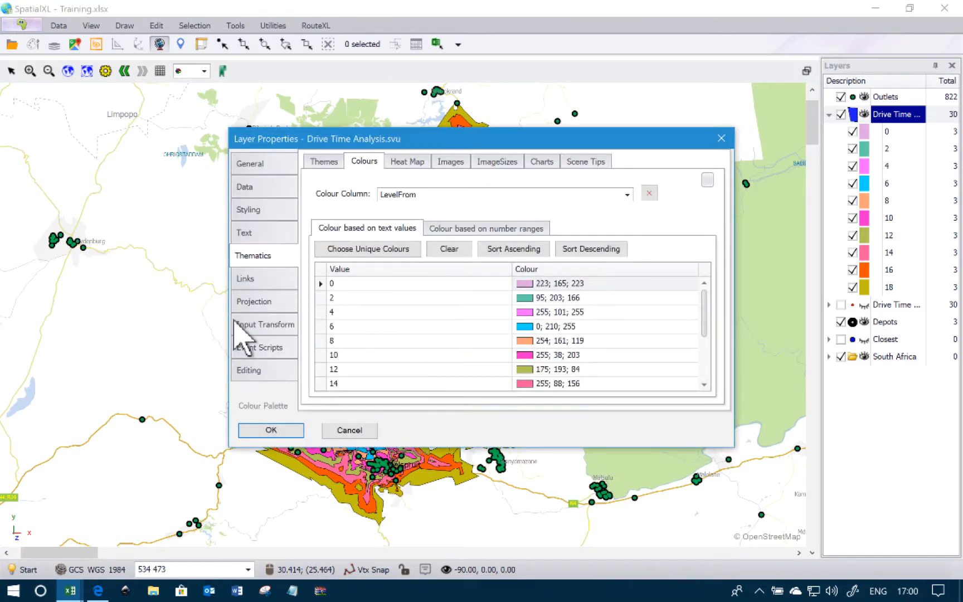
{"action": "left_click", "coordinate": [257, 406]}
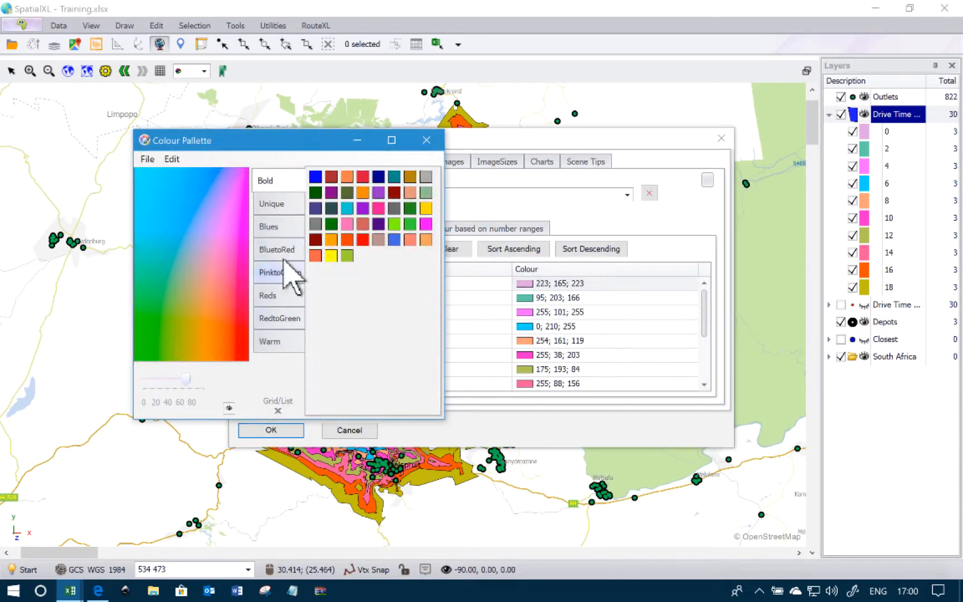
{"action": "left_click", "coordinate": [276, 249]}
{"action": "left_click_drag", "start_coordinate": [254, 251], "coordinate": [501, 296]}
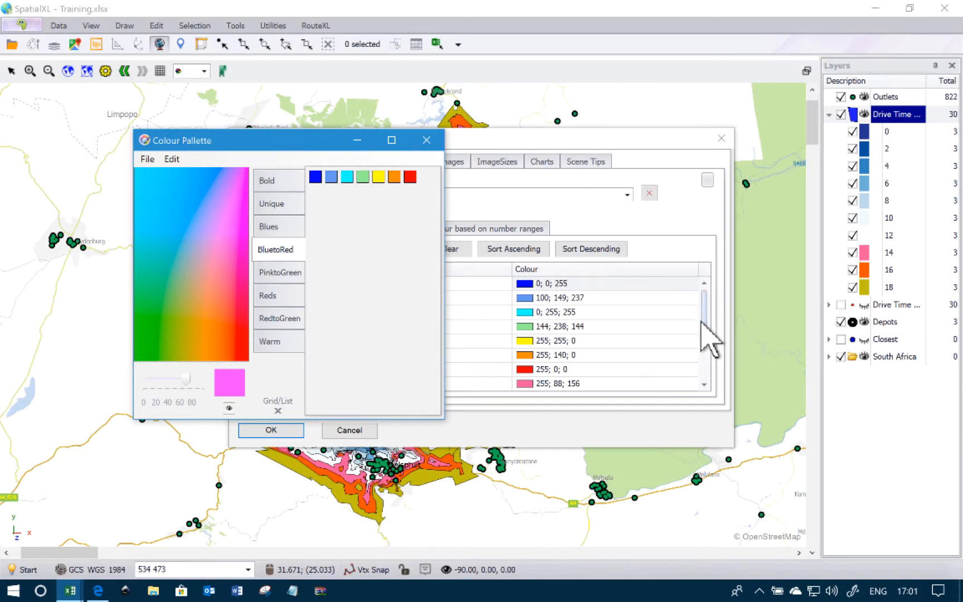
{"action": "left_click_drag", "start_coordinate": [704, 330], "coordinate": [702, 363]}
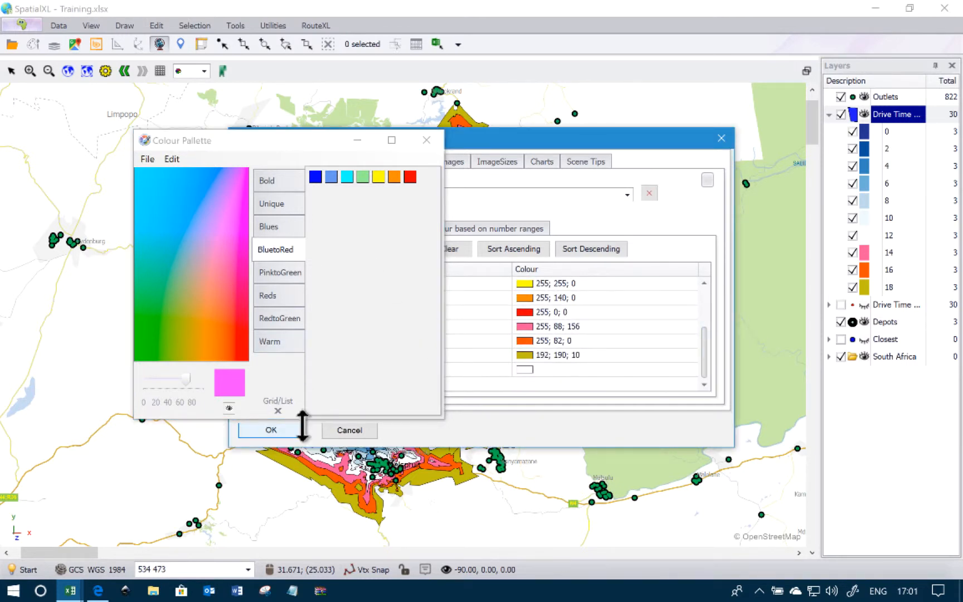
{"action": "left_click", "coordinate": [429, 142]}
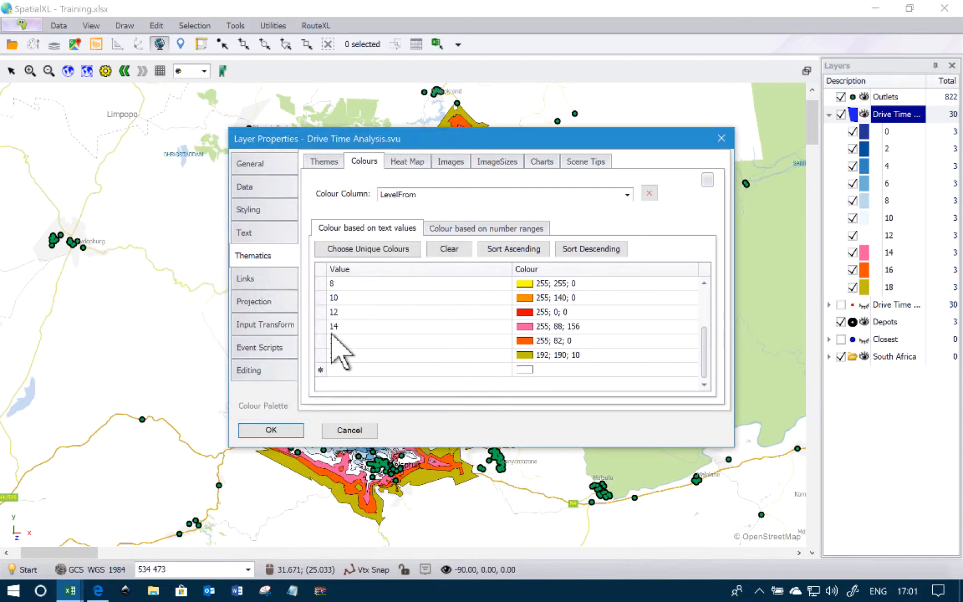
{"action": "left_click", "coordinate": [272, 429]}
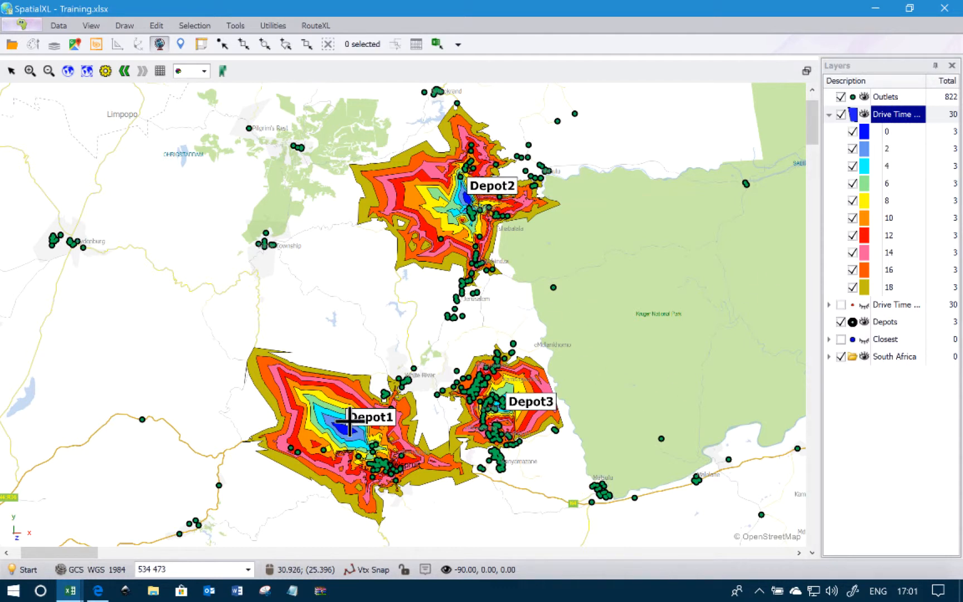
Open the data settings in the Drive Time Analysis.svu layer's properties to examine its source file path.
{"action": "right_click", "coordinate": [905, 115]}
{"action": "key", "text": "Escape"}
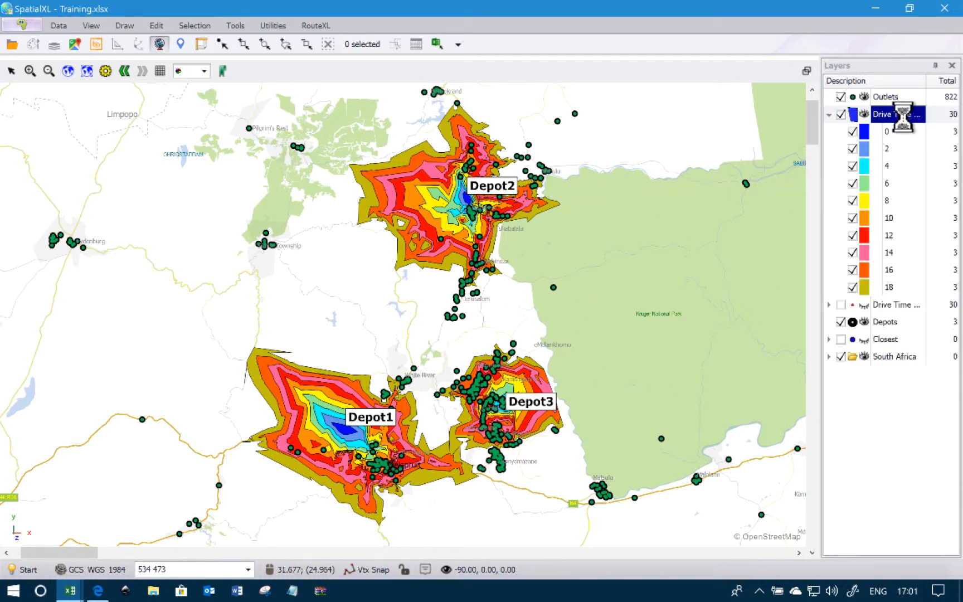
{"action": "left_click", "coordinate": [243, 186]}
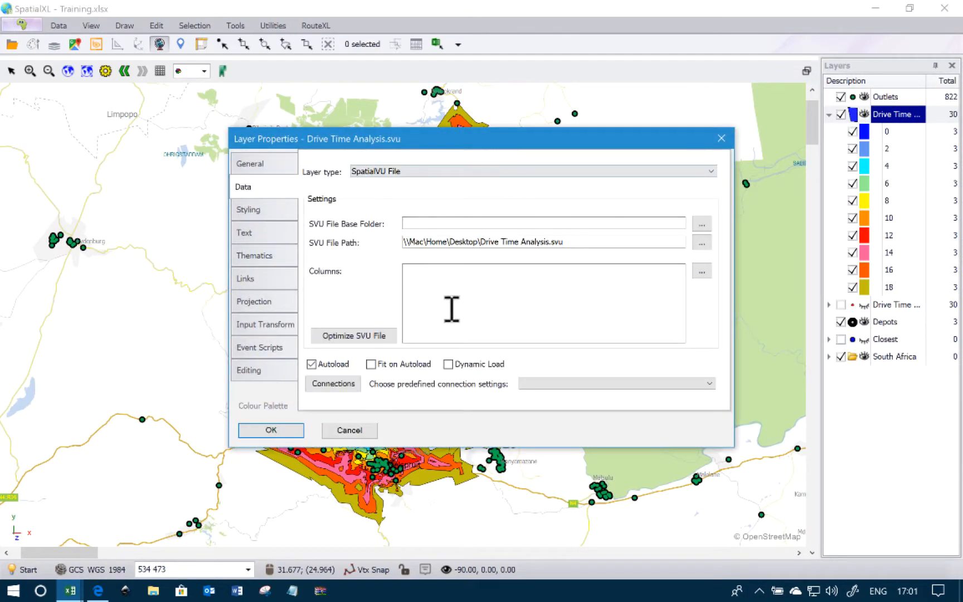